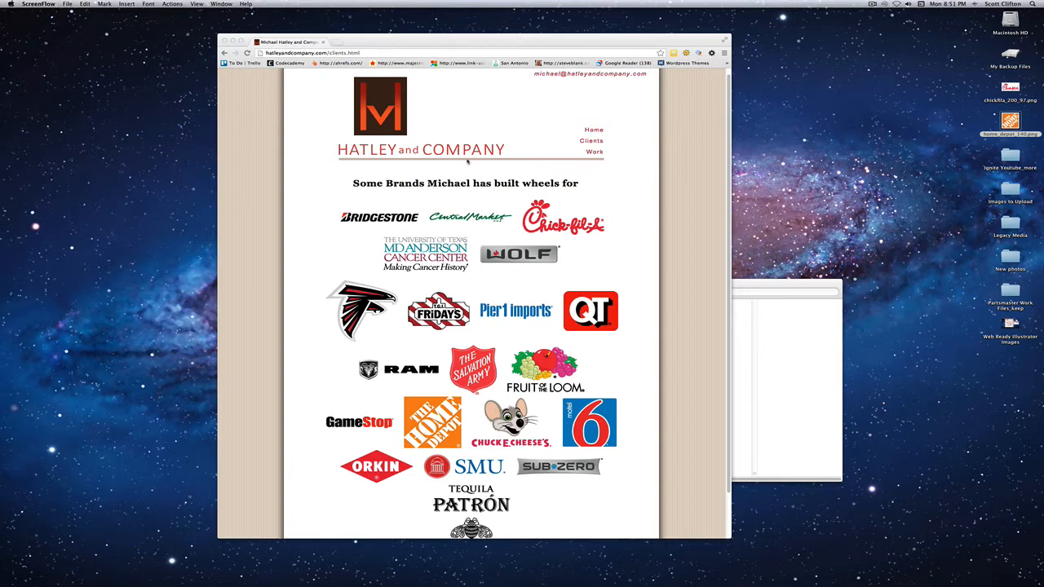
- Look through the brand logos shown on the website's Clients page
left_click(549, 135)
scroll(462, 287, "down", 2)
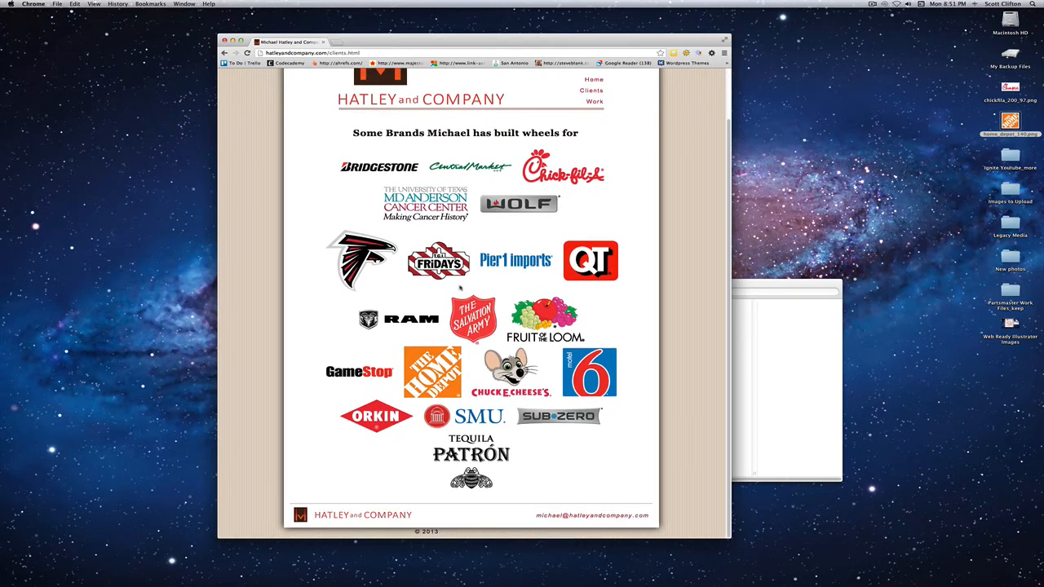
scroll(448, 364, "up", 2)
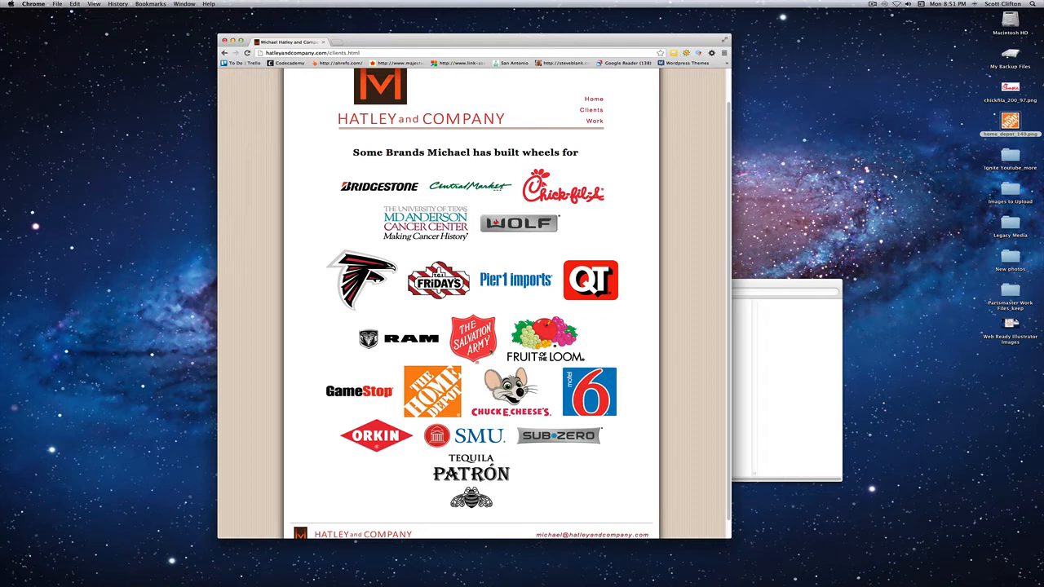
scroll(448, 272, "up", 1)
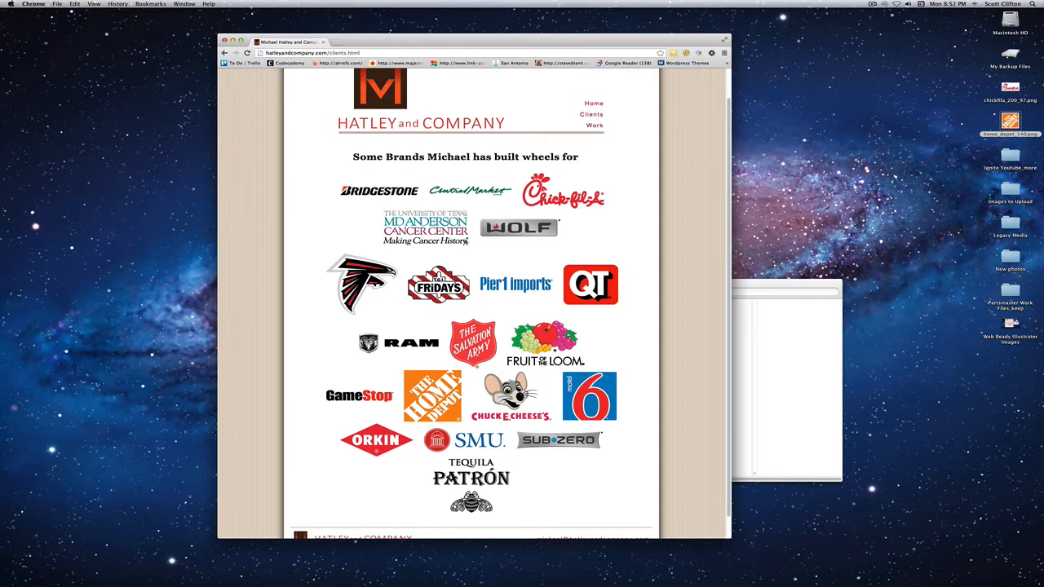
scroll(467, 242, "up", 4)
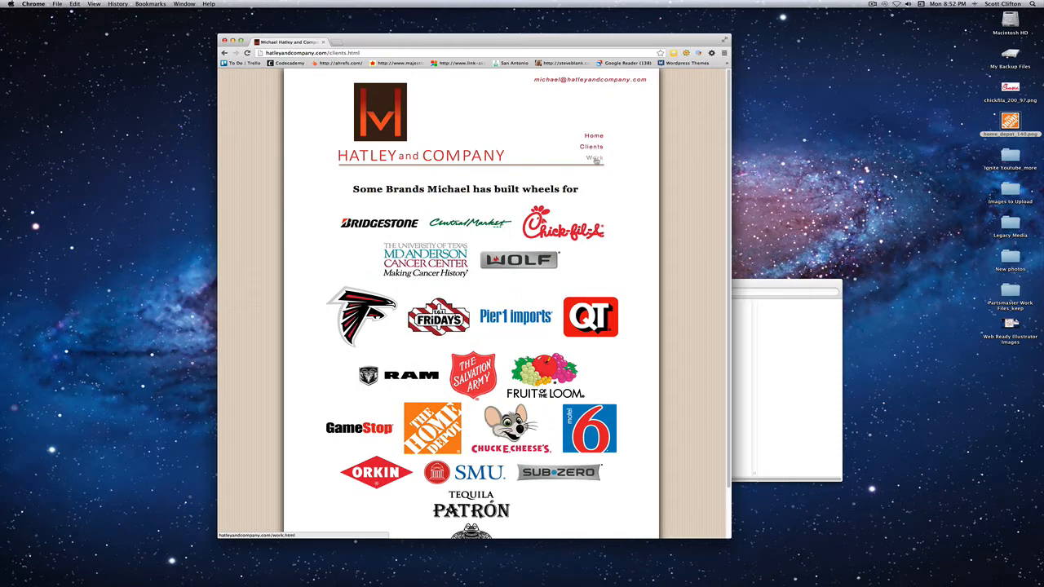
- Go to the website's Work page, view the full-size Depot veranda image and close it
left_click(595, 160)
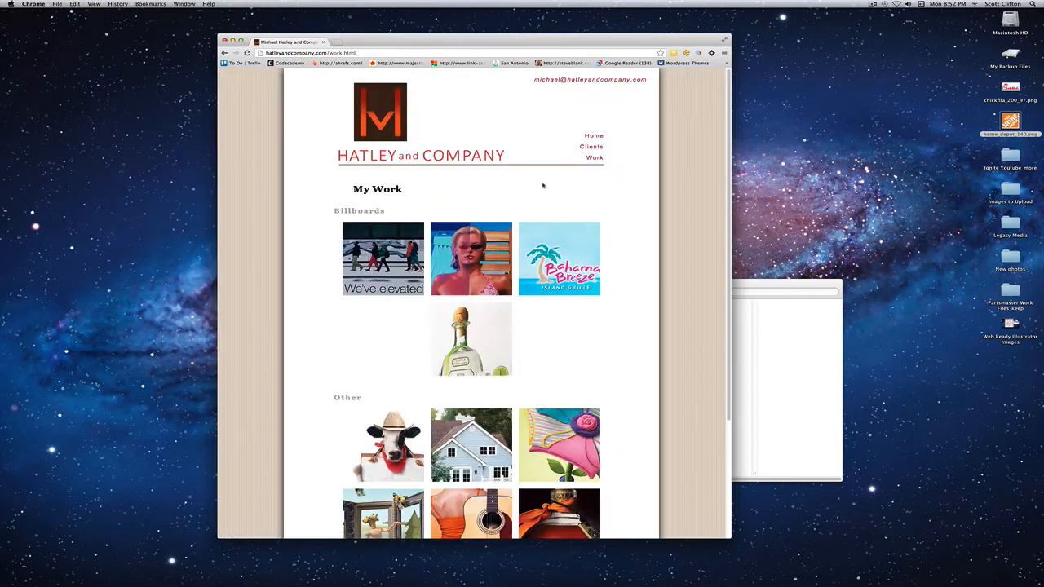
scroll(468, 242, "down", 3)
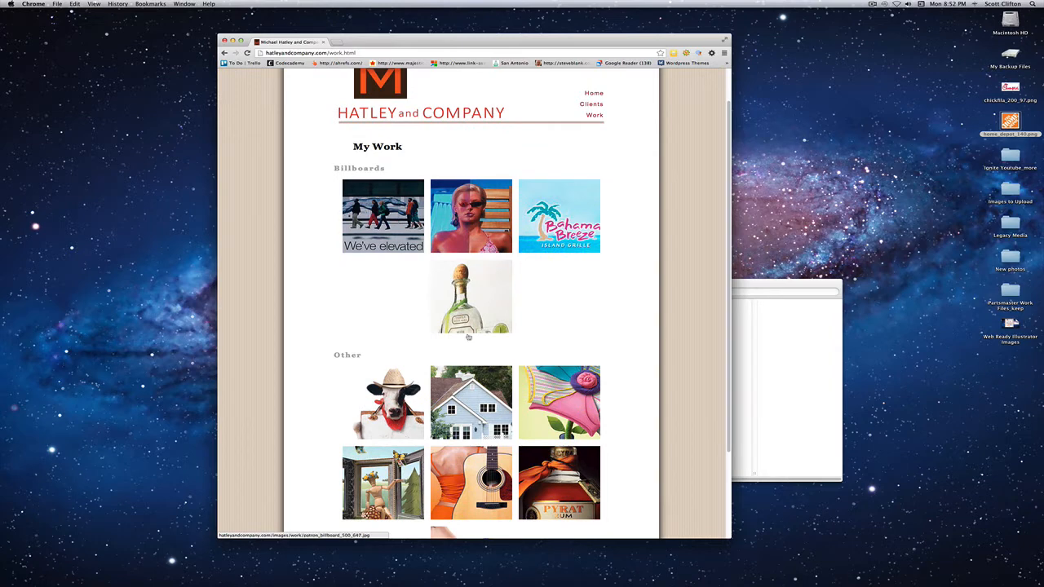
left_click(463, 305)
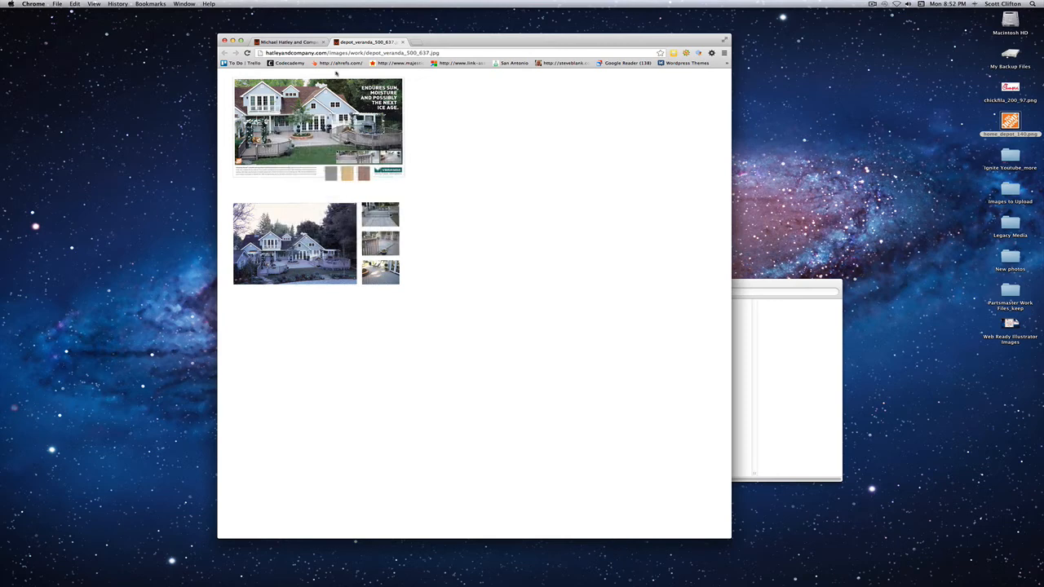
left_click(402, 41)
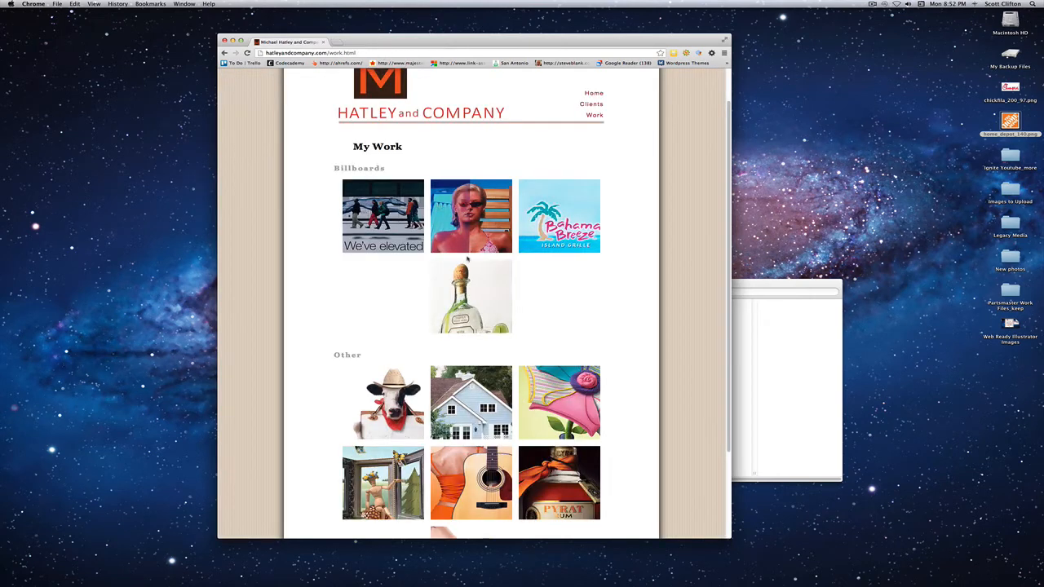
- Look over the Billboards and Other thumbnail galleries on the Work page
scroll(467, 260, "down", 2)
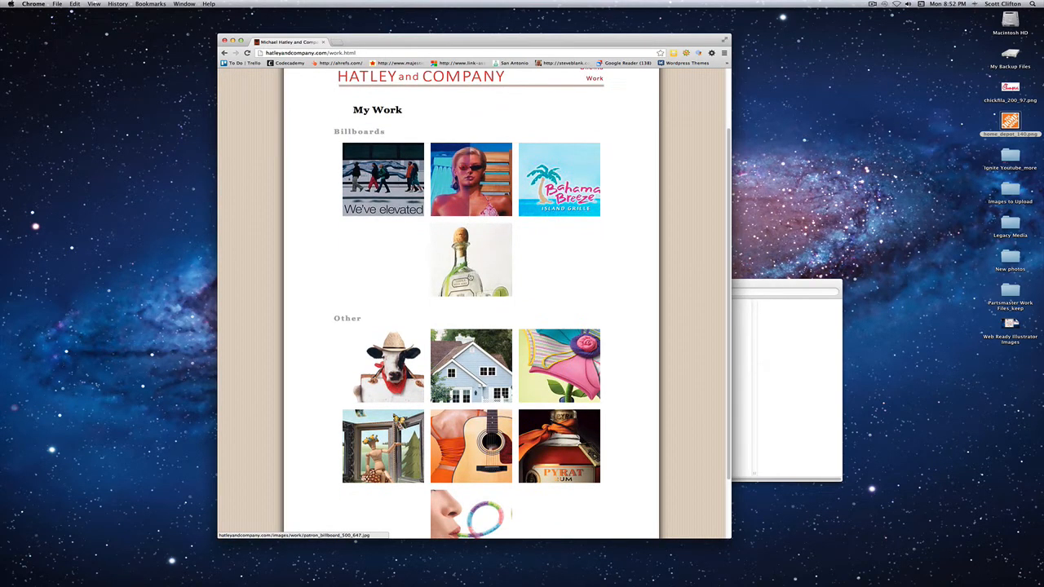
scroll(467, 259, "up", 1)
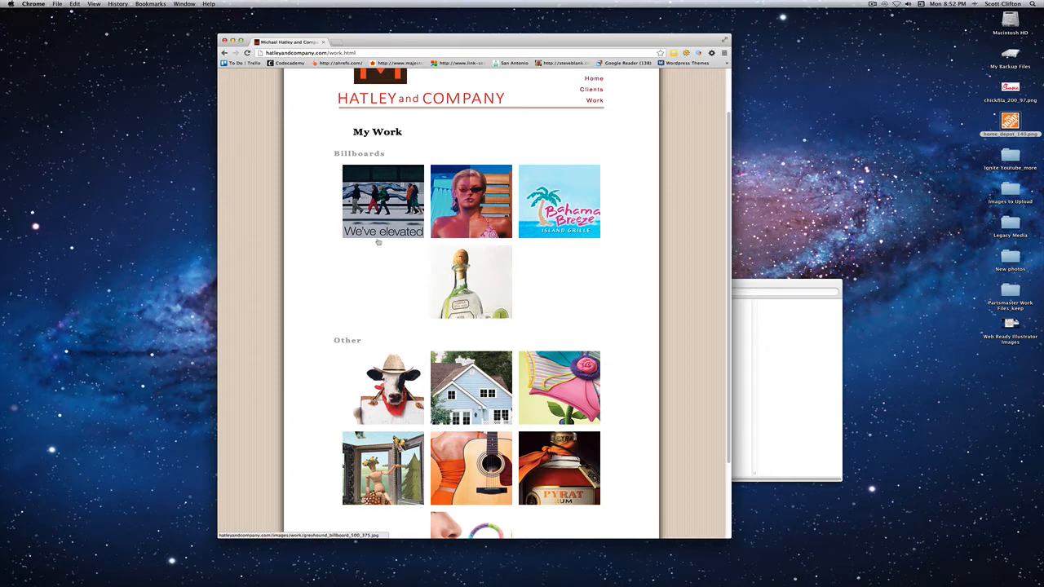
scroll(485, 251, "down", 1)
scroll(485, 251, "down", 5)
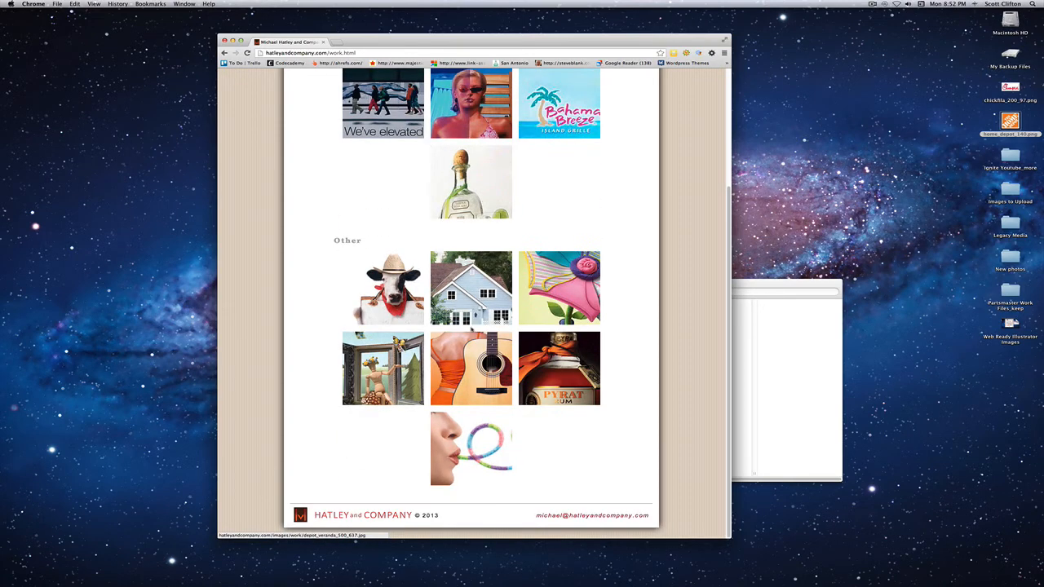
scroll(471, 309, "up", 2)
- View the full-size Chick-fil-A cow image and the Bahama Breeze billboard image from the Work page, closing each one
left_click(383, 322)
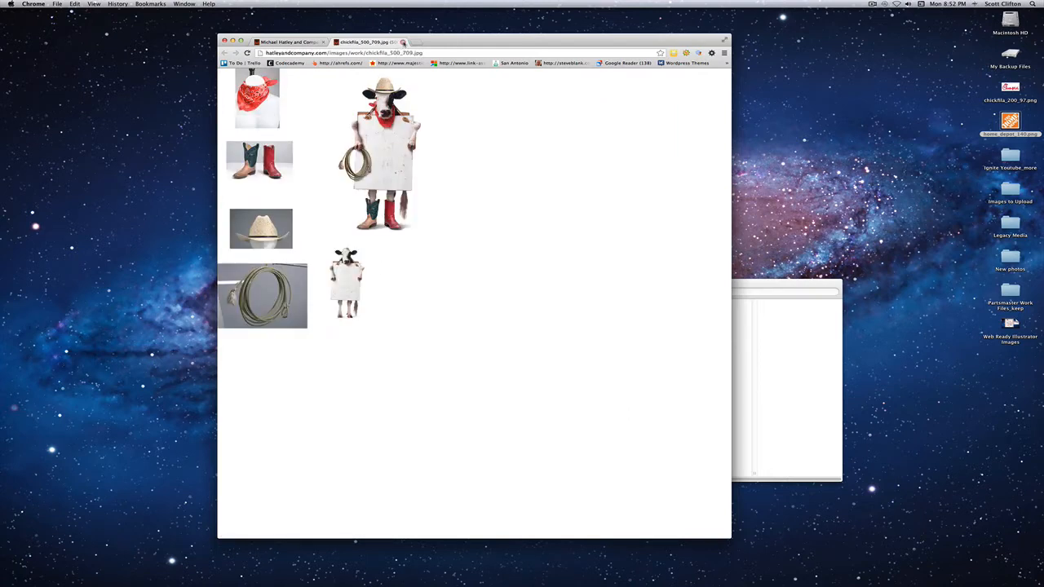
left_click(290, 42)
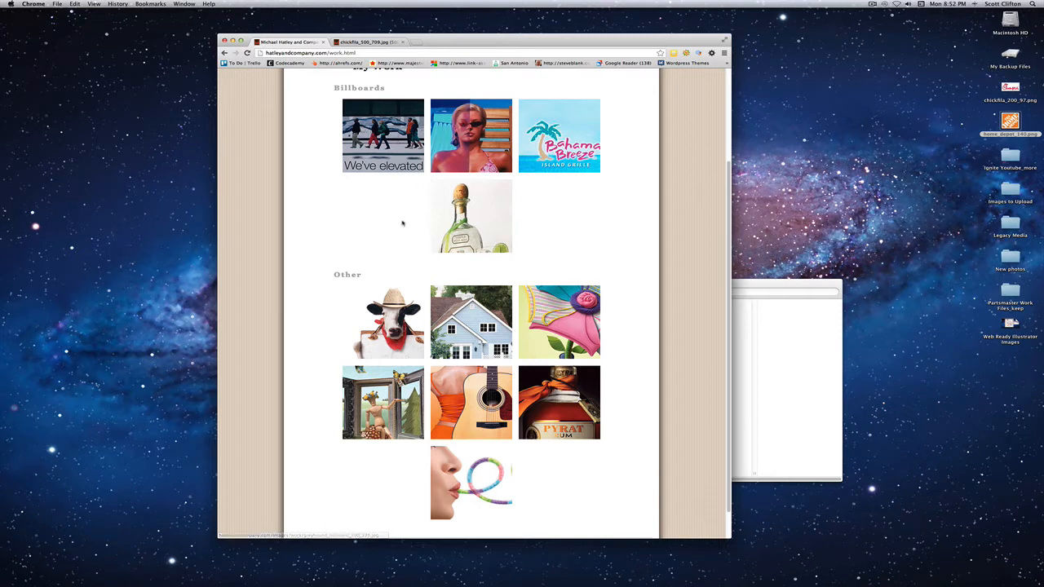
left_click(373, 42)
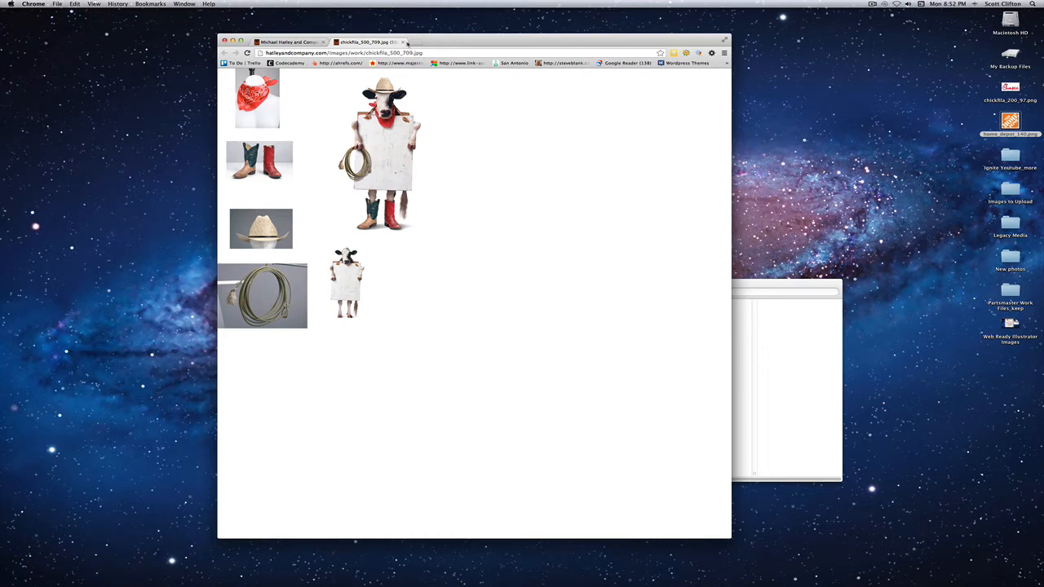
left_click(403, 42)
left_click(548, 147)
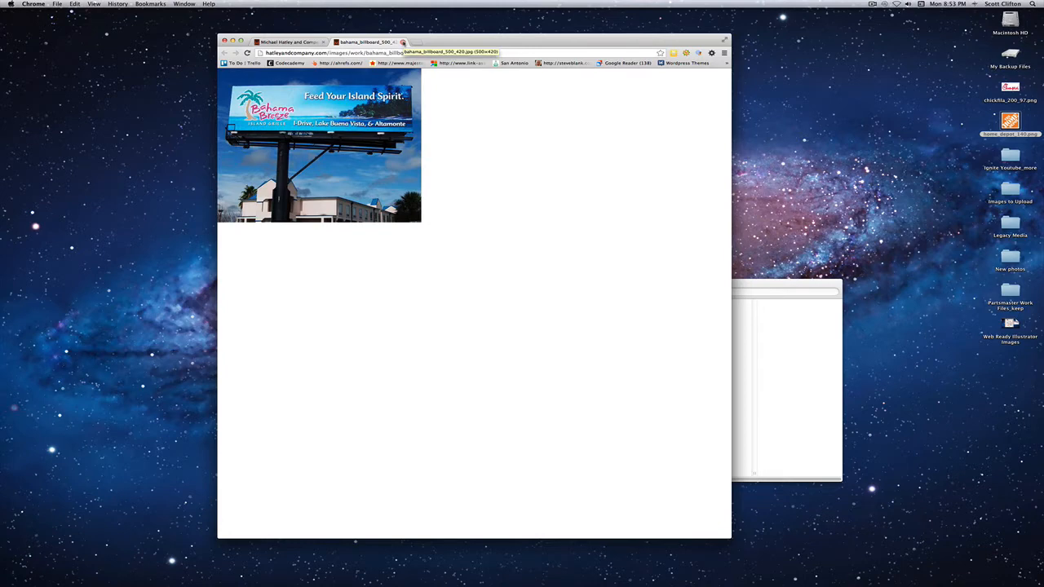
left_click(403, 42)
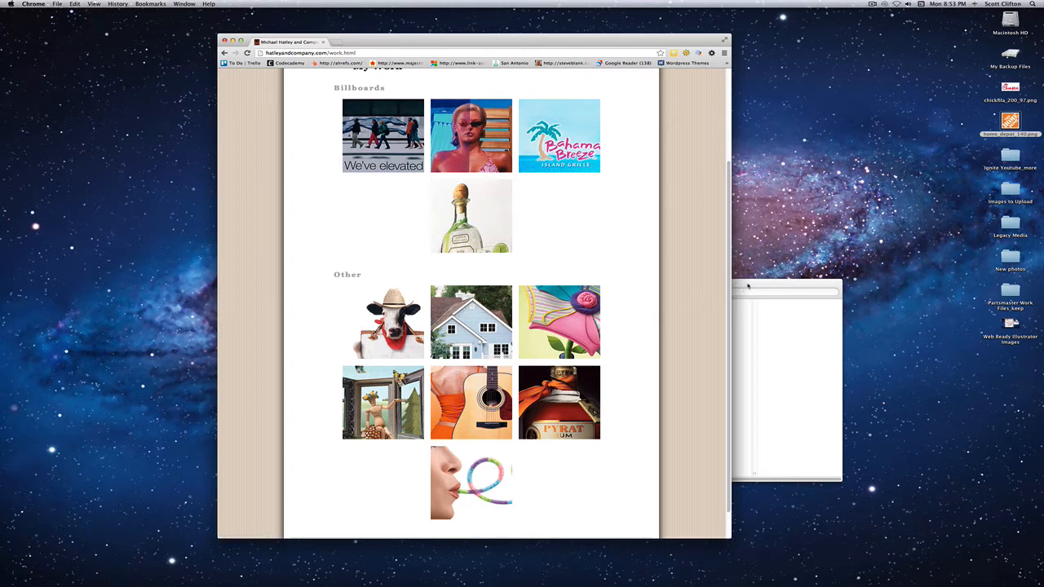
- Switch to Finder and preview clients.html, favicon.ico and index.html in the Website folder
left_click(742, 293)
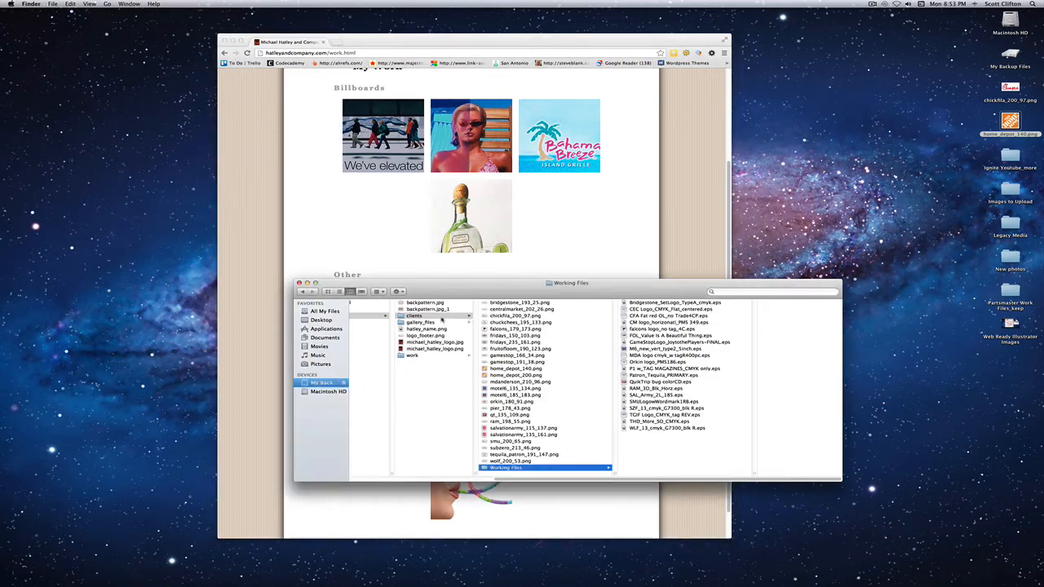
left_click_drag(433, 296, 452, 297)
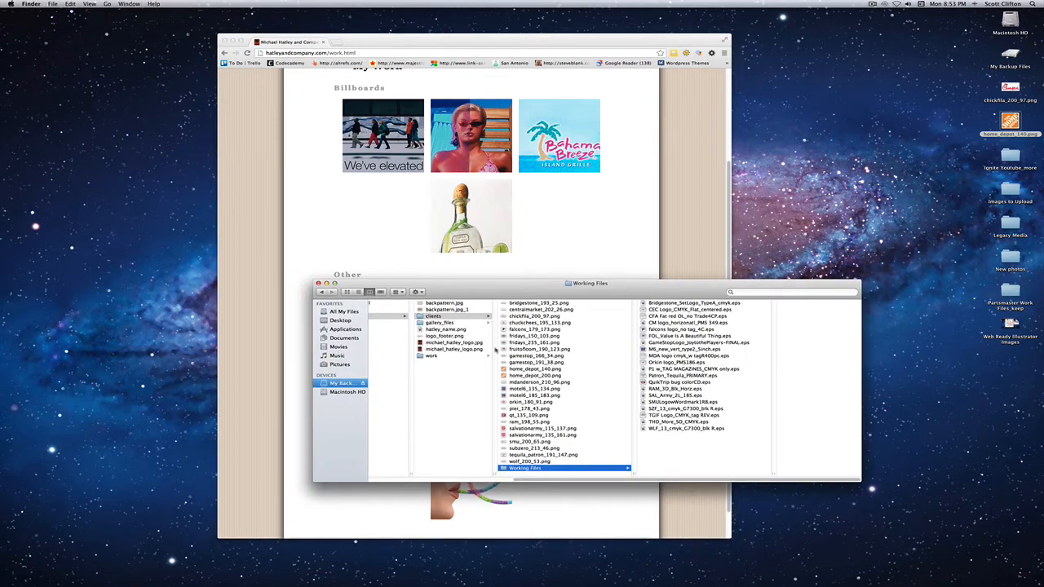
left_click_drag(532, 479, 429, 477)
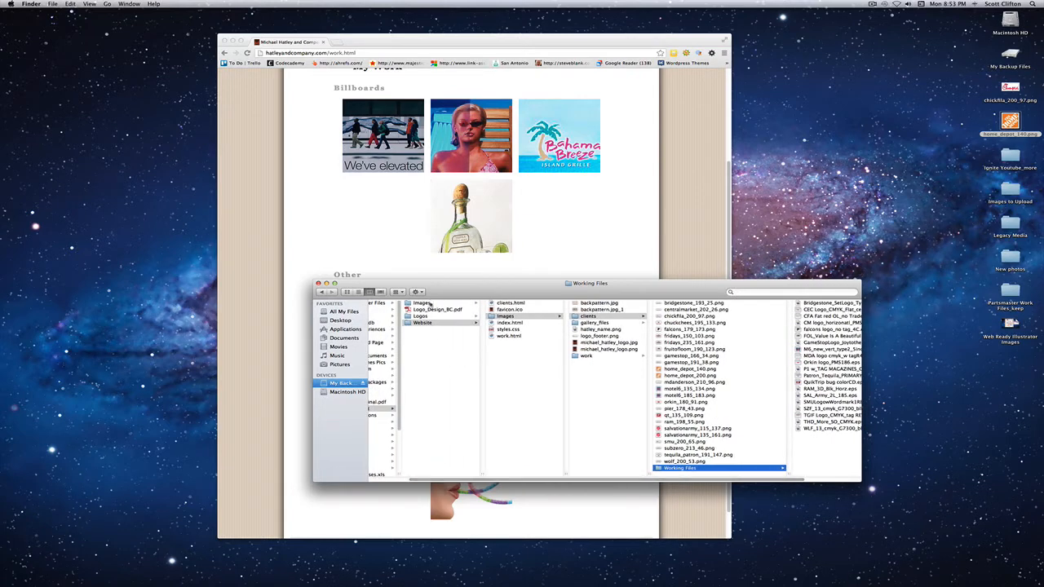
left_click(513, 348)
left_click(511, 304)
left_click(510, 310)
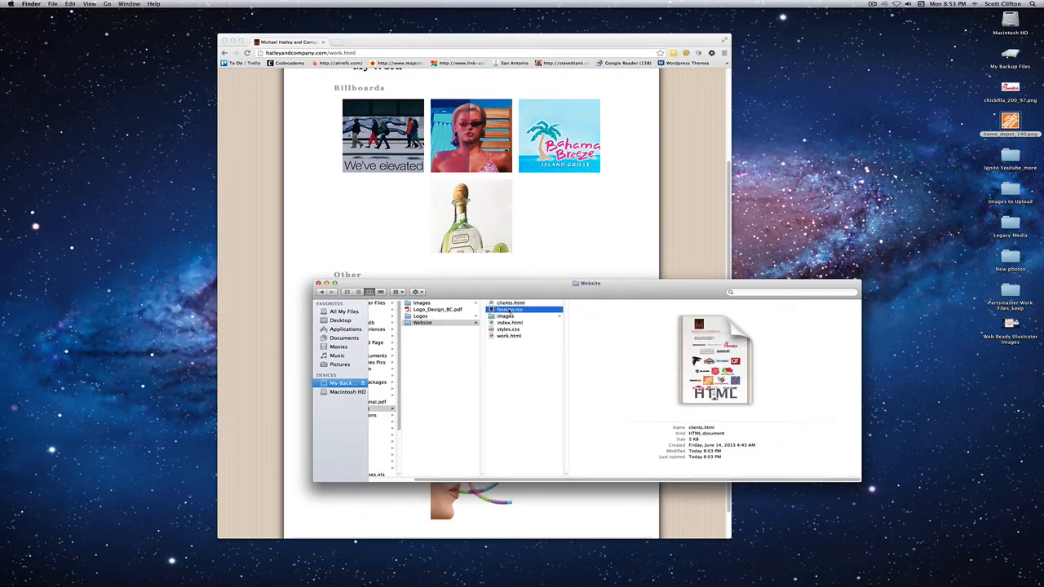
left_click(510, 323)
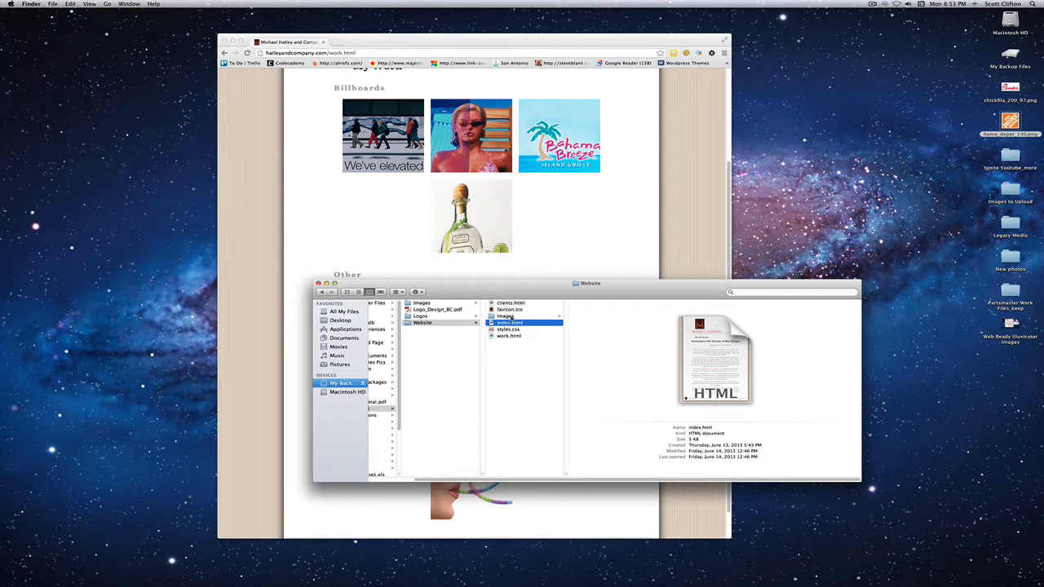
- Open the work folder inside Images and widen its column to fit the full file names
left_click(505, 316)
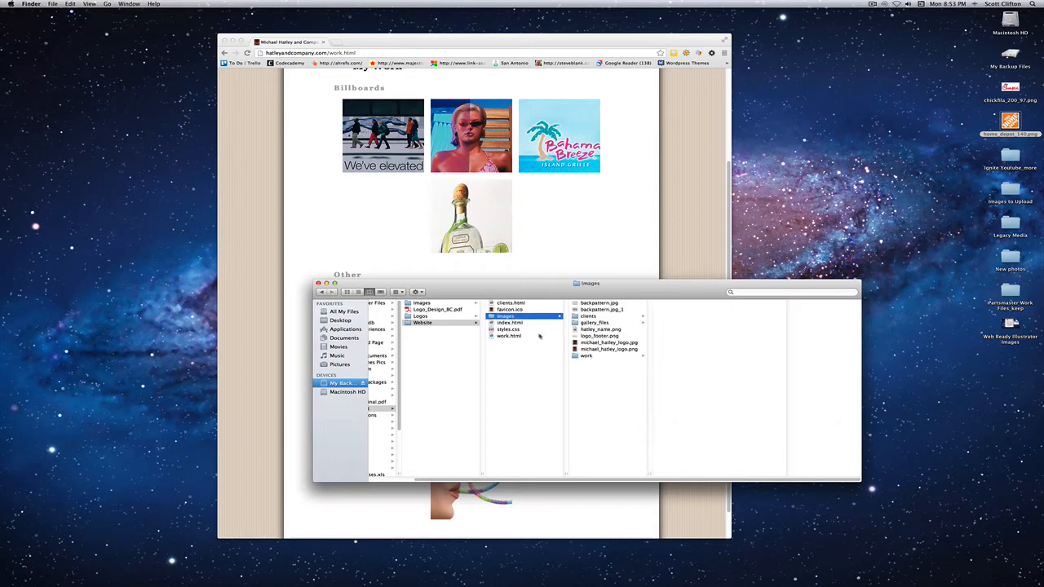
left_click(587, 356)
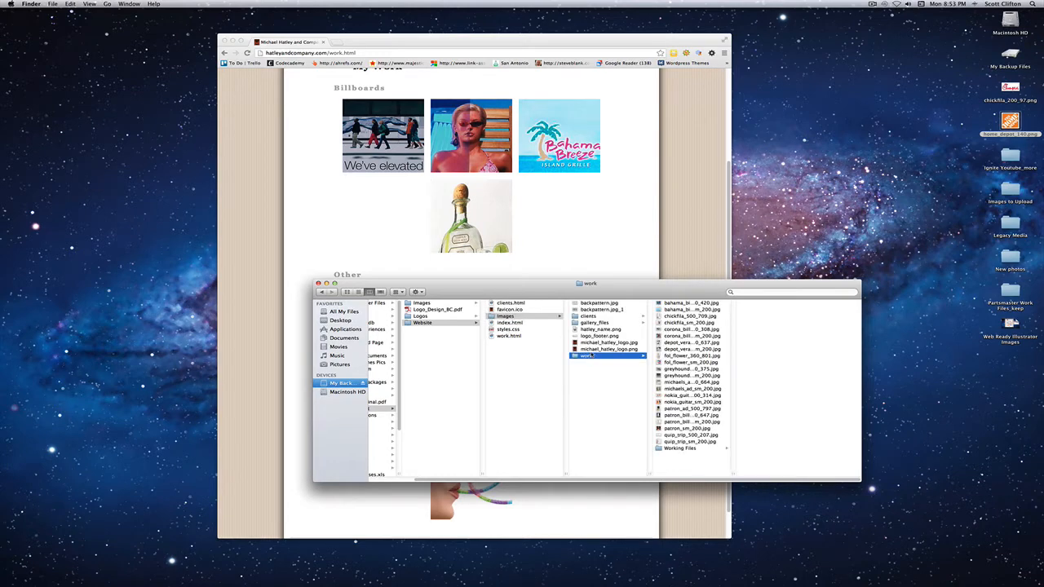
left_click(547, 199)
left_click(748, 290)
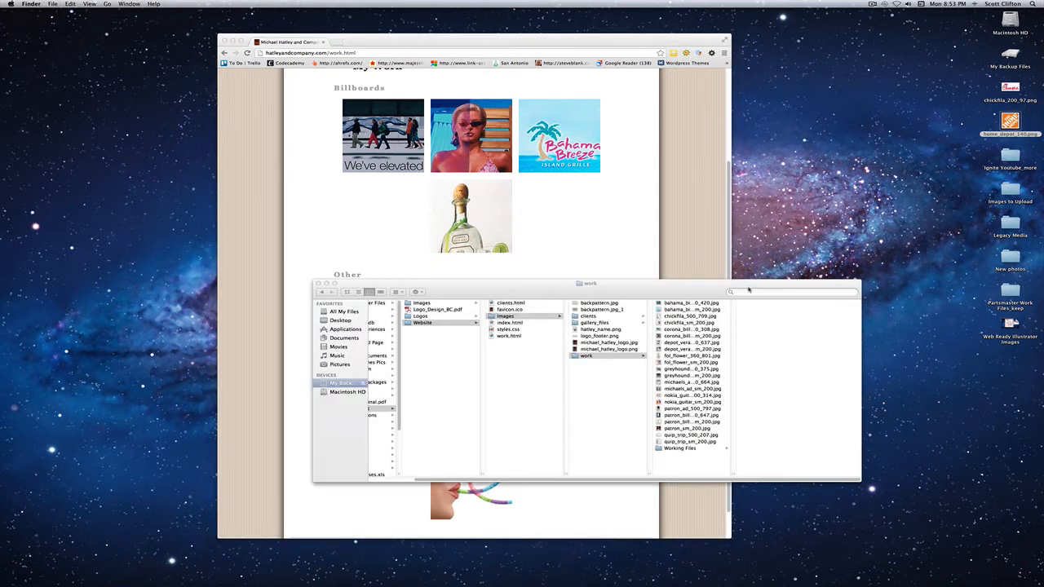
double_click(736, 478)
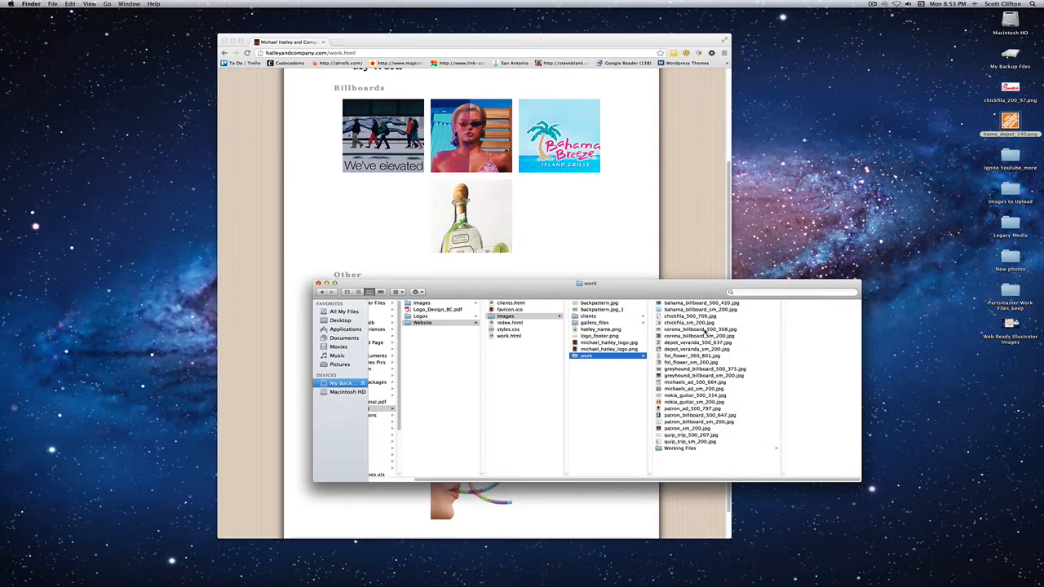
- Open the Working Files folder inside work, with the Finder window moved over the web page and widened
left_click_drag(690, 284, 730, 288)
left_click(694, 266)
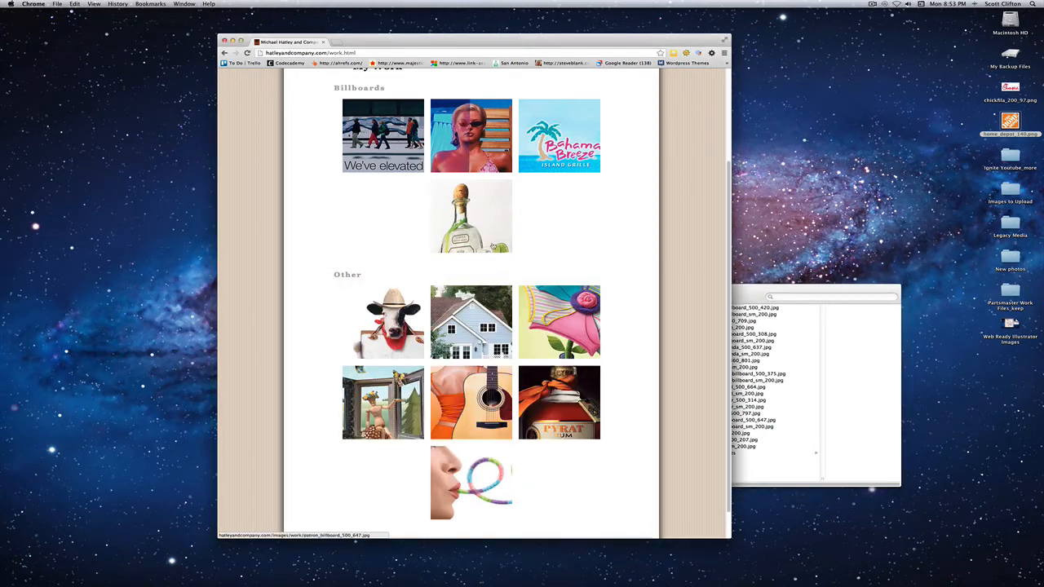
left_click_drag(734, 290, 652, 273)
left_click(645, 438)
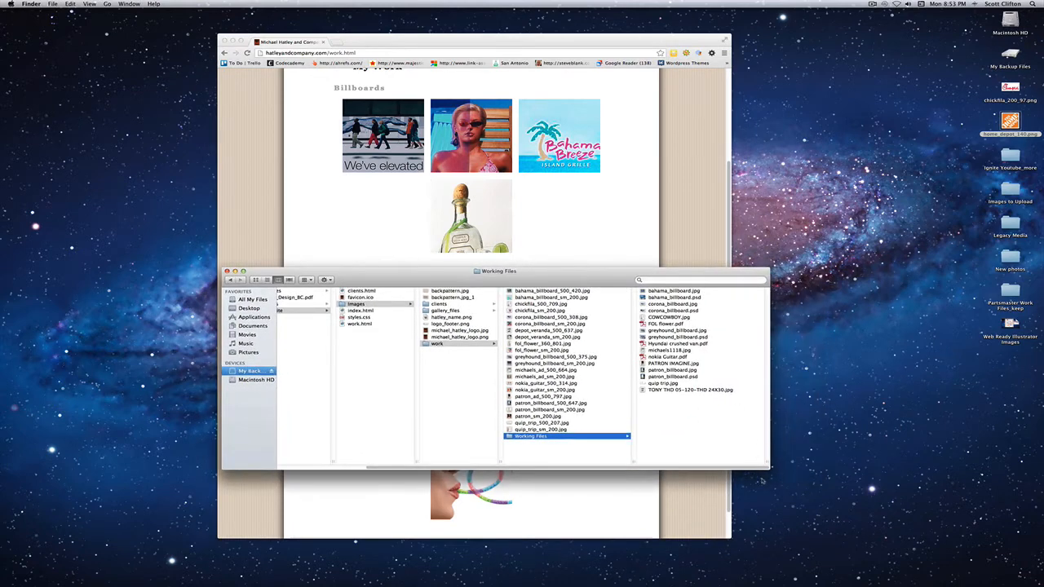
left_click_drag(768, 467, 802, 465)
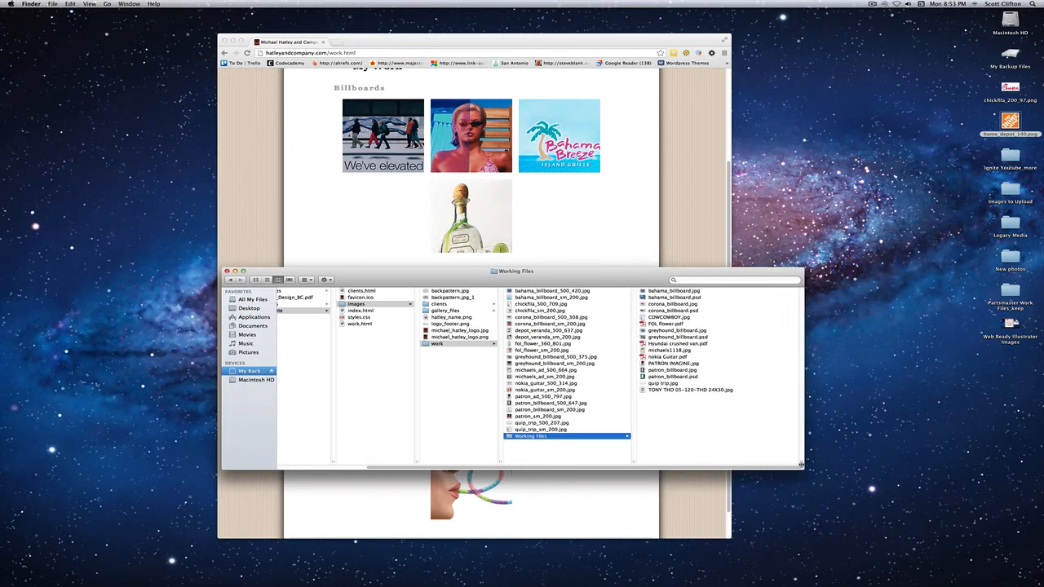
- Preview the corona_billboard.psd, COWCOWBOY.jpg, FOL flower.pdf, greyhound_billboard.jpg and greyhound_billboard.psd source files in Working Files
left_click(669, 311)
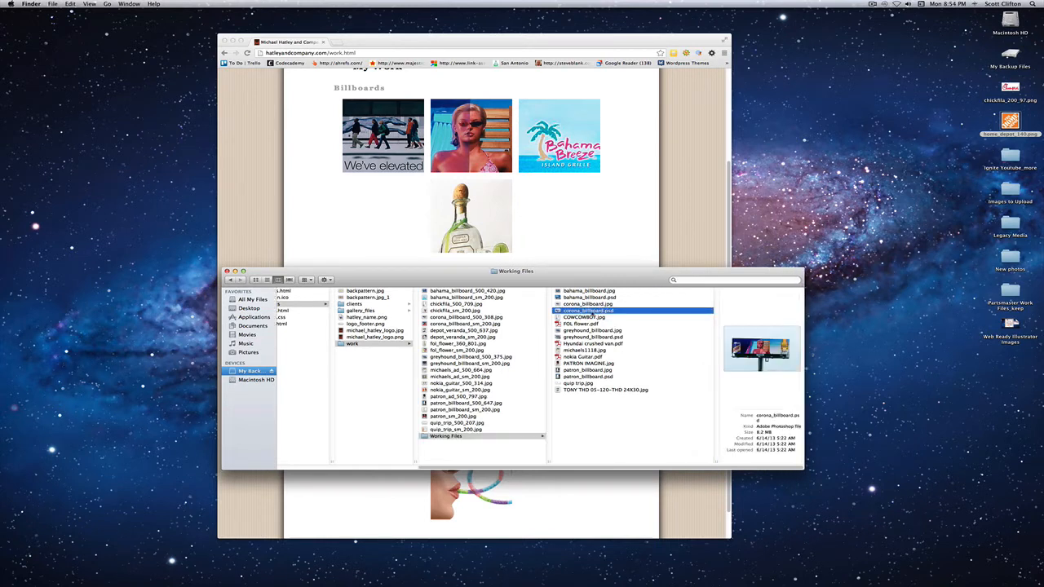
left_click(593, 318)
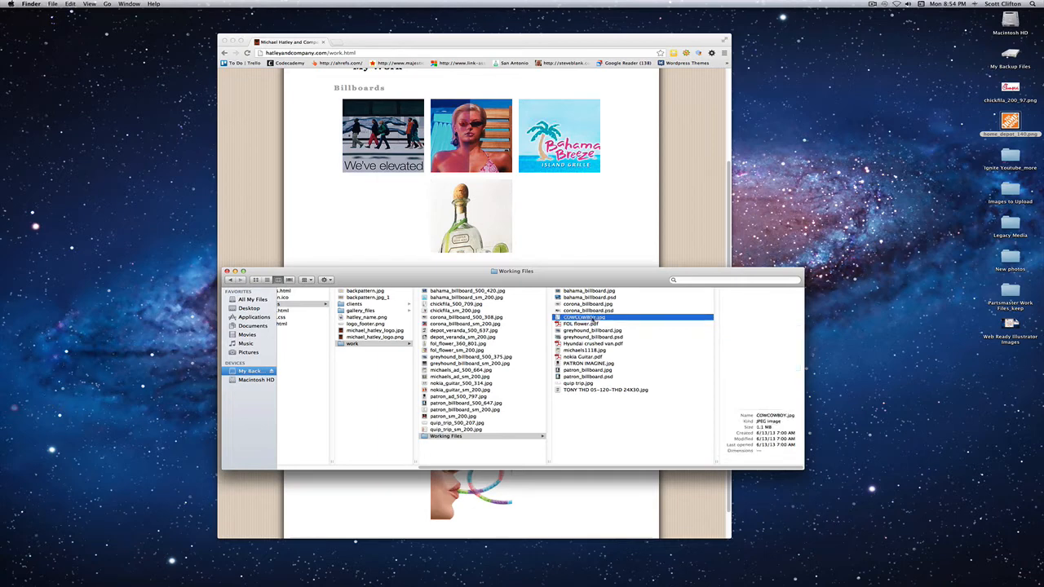
left_click(593, 324)
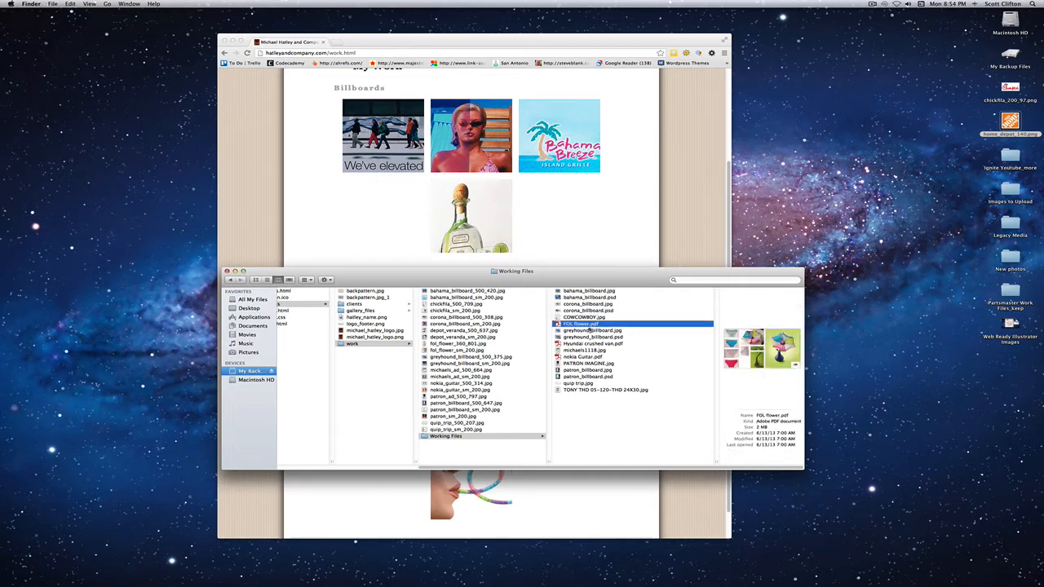
left_click(589, 330)
left_click(589, 337)
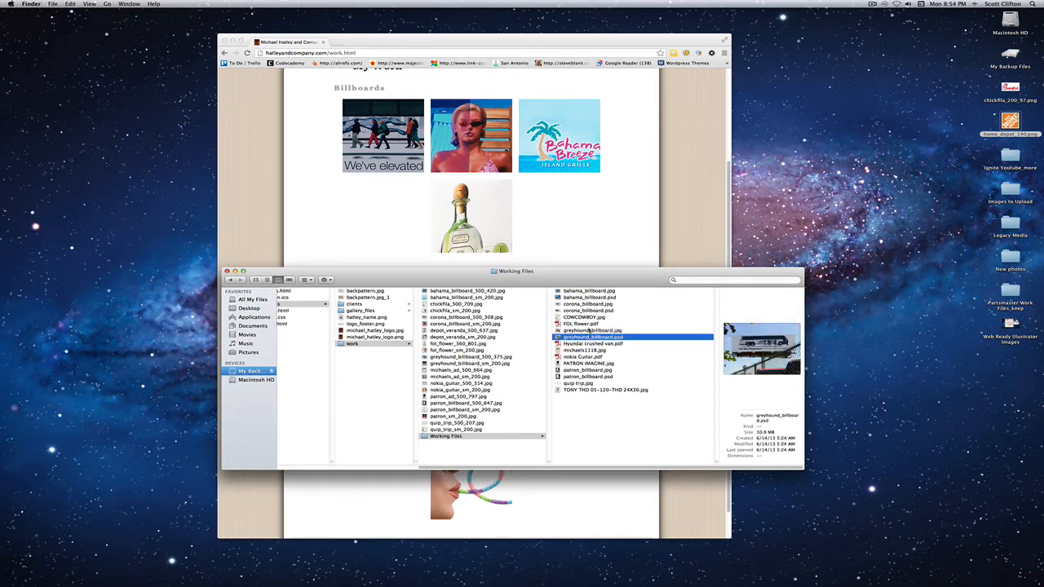
left_click(591, 331)
left_click(595, 324)
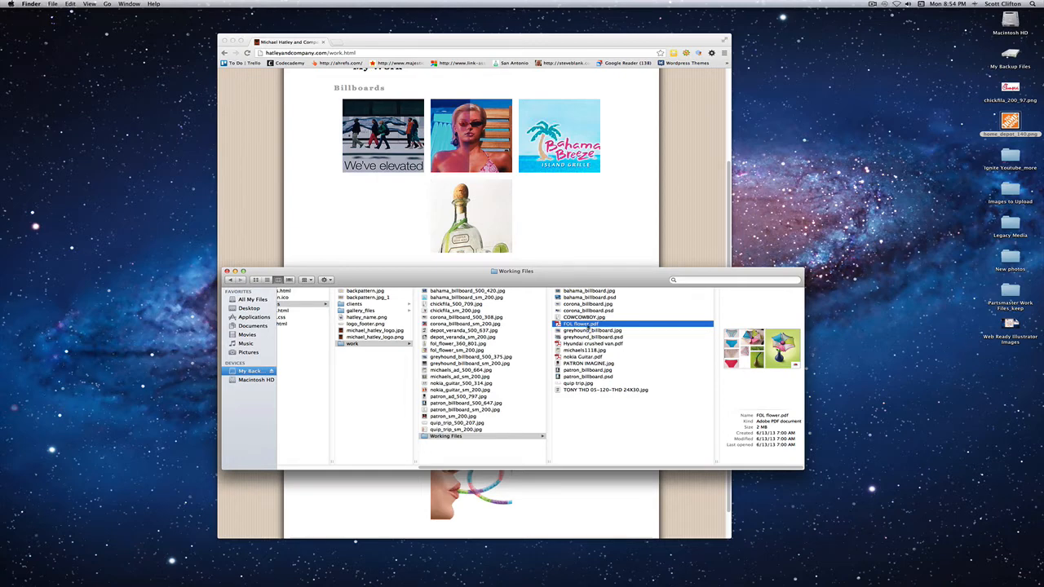
- Move the Finder window aside to check the Work page thumbnails in Chrome, and return to Finder
left_click_drag(569, 279, 740, 337)
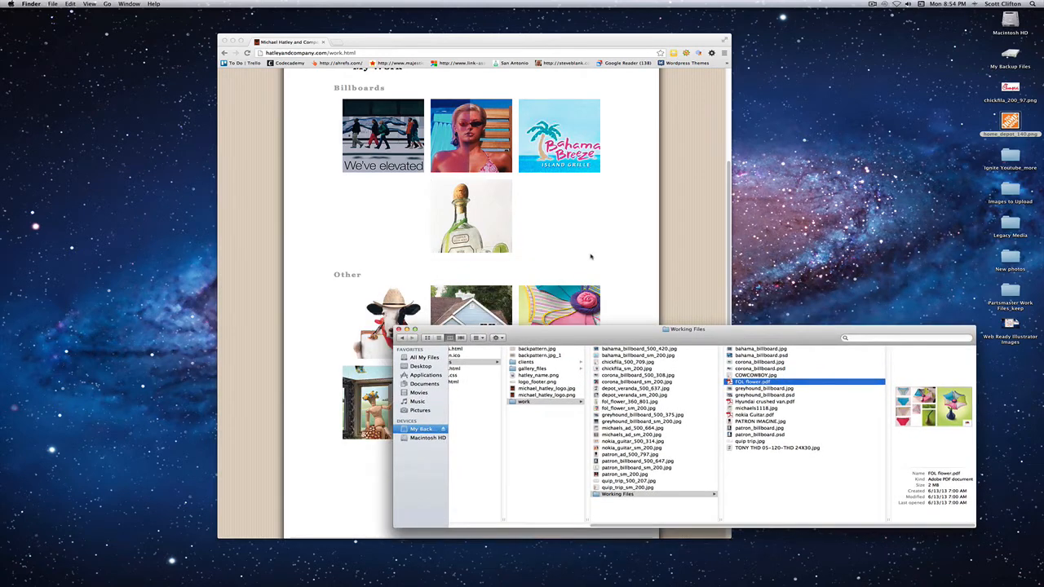
left_click(591, 257)
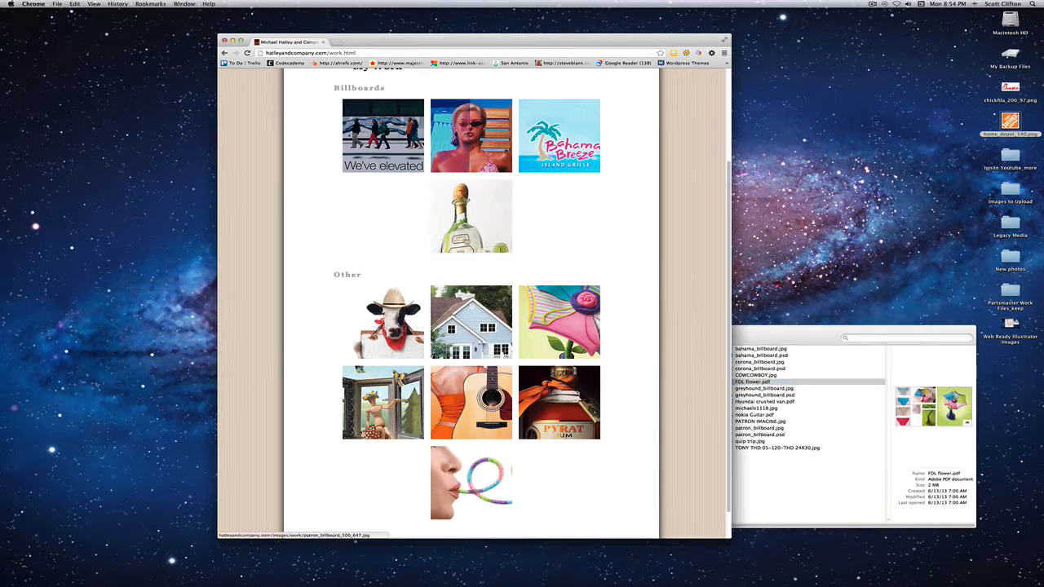
left_click(738, 331)
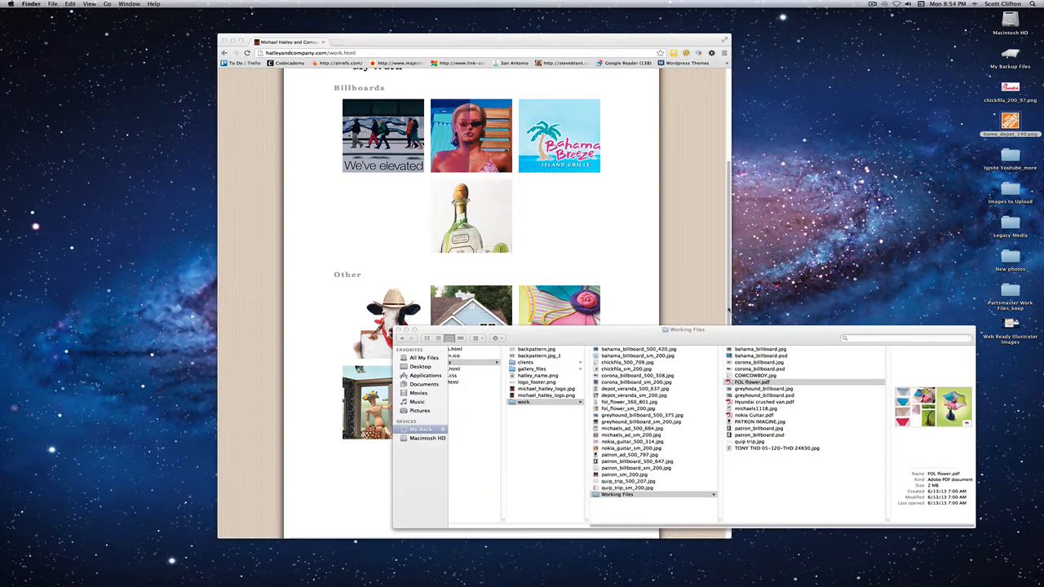
- Move the Finder window higher over the web page and preview bahama_billboard.psd and bahama_billboard.jpg in Working Files
left_click_drag(766, 334, 683, 278)
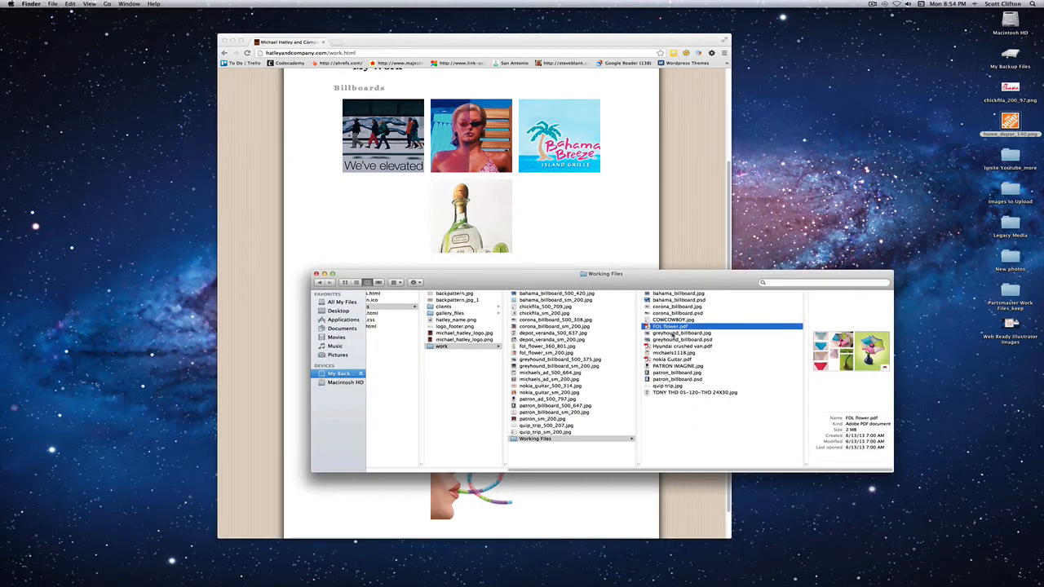
left_click_drag(675, 276, 695, 269)
left_click(693, 292)
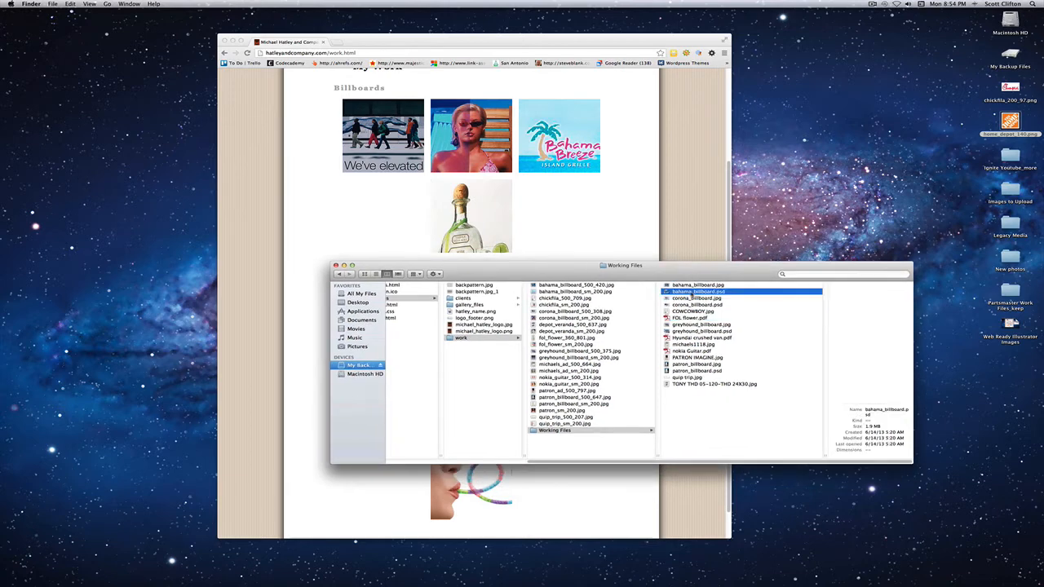
left_click(698, 285)
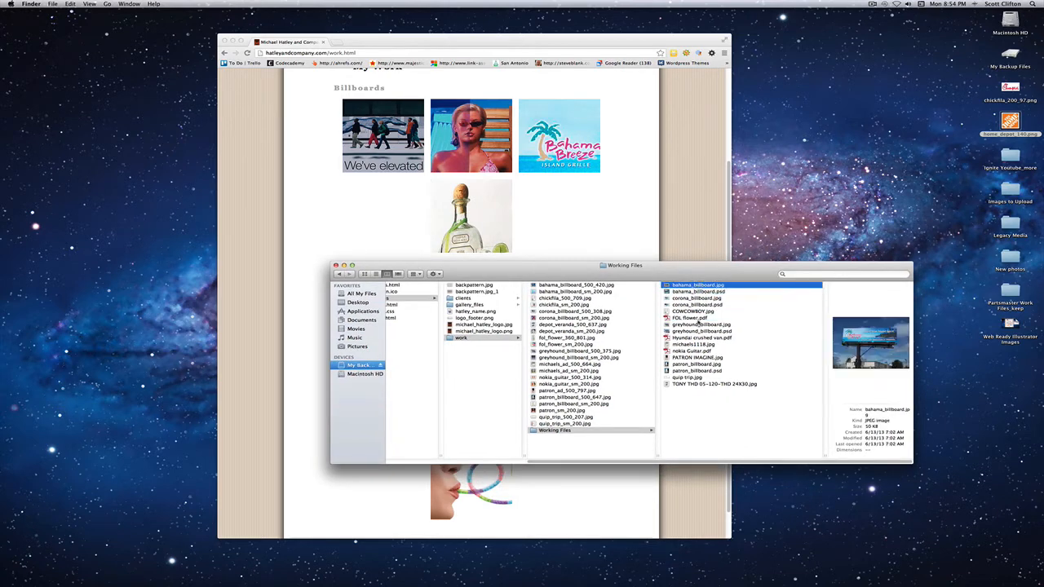
- Open FOL flower.pdf from Working Files in Adobe Photoshop CS5.1 and enlarge its document window to show the whole image
left_click(693, 319)
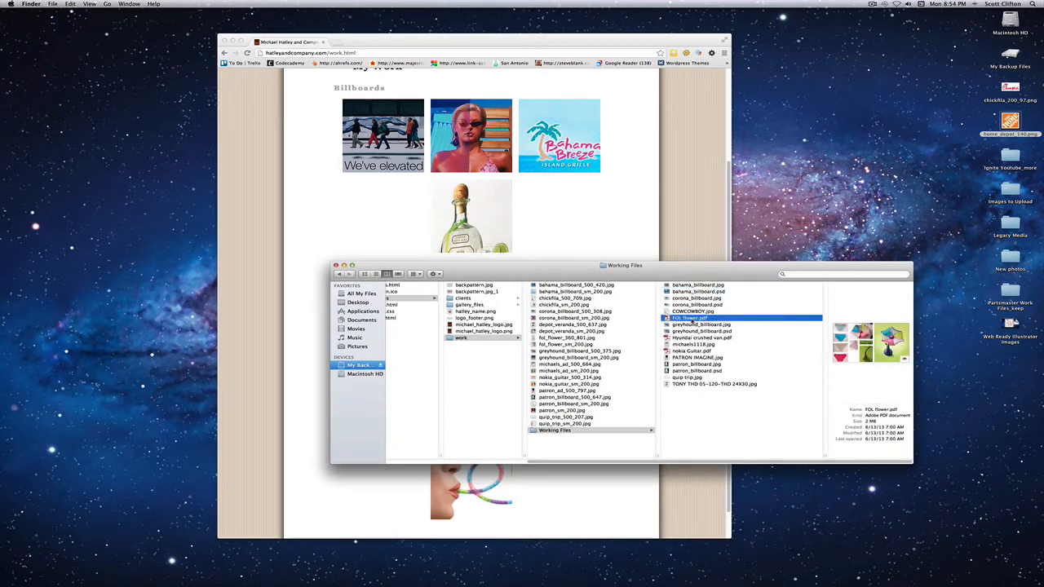
right_click(694, 321)
mouse_move(700, 330)
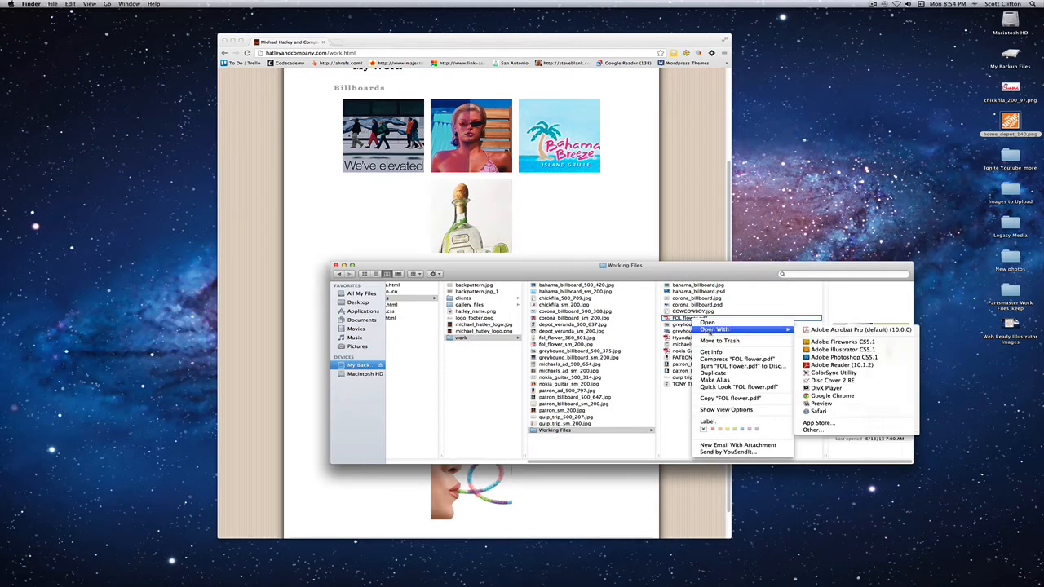
left_click(840, 357)
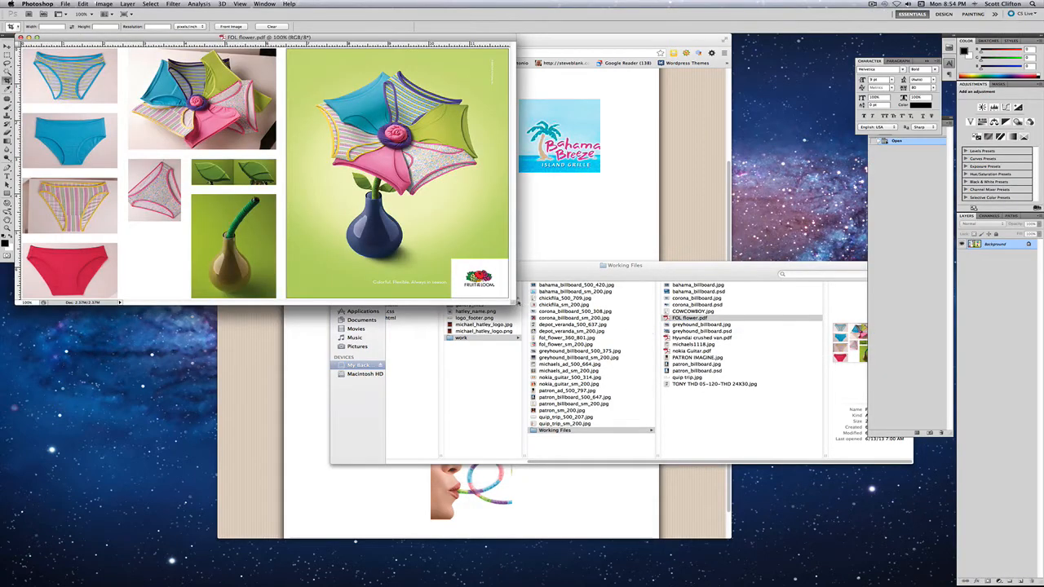
left_click_drag(514, 302, 708, 396)
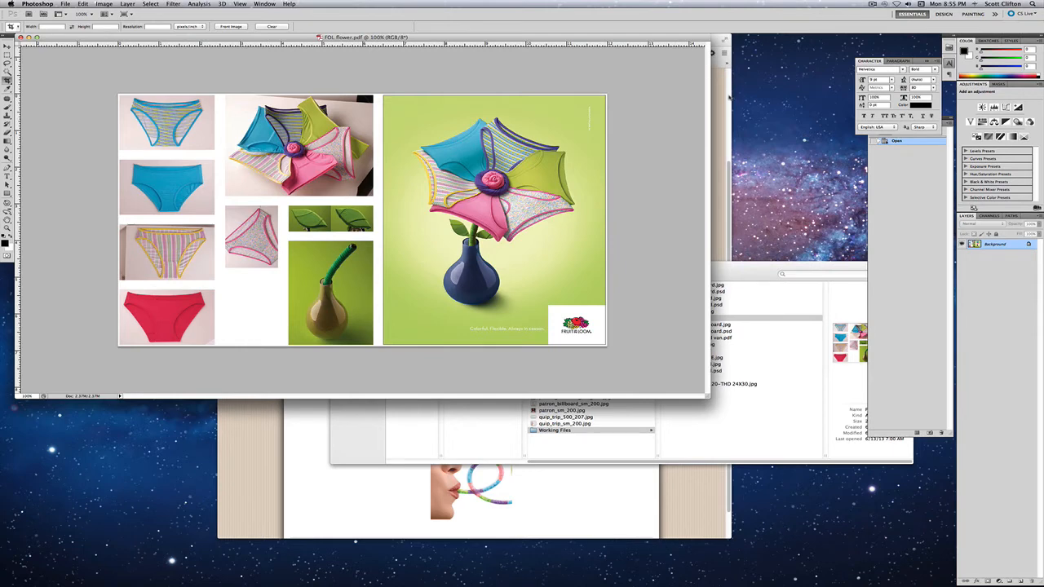
- Switch to Chrome and examine the Billboards and Other thumbnails on the Work page
left_click(721, 96)
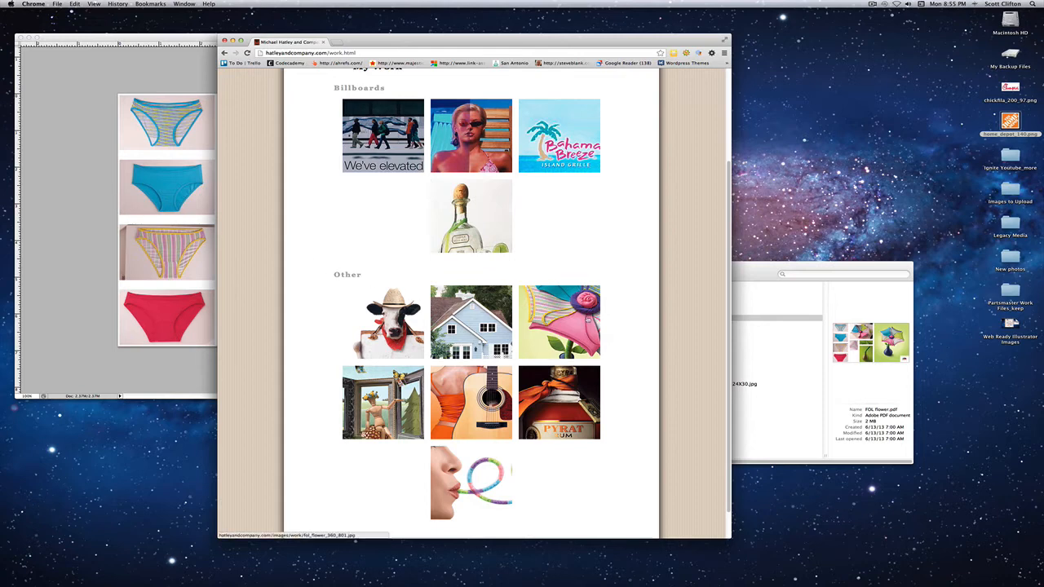
scroll(502, 230, "up", 2)
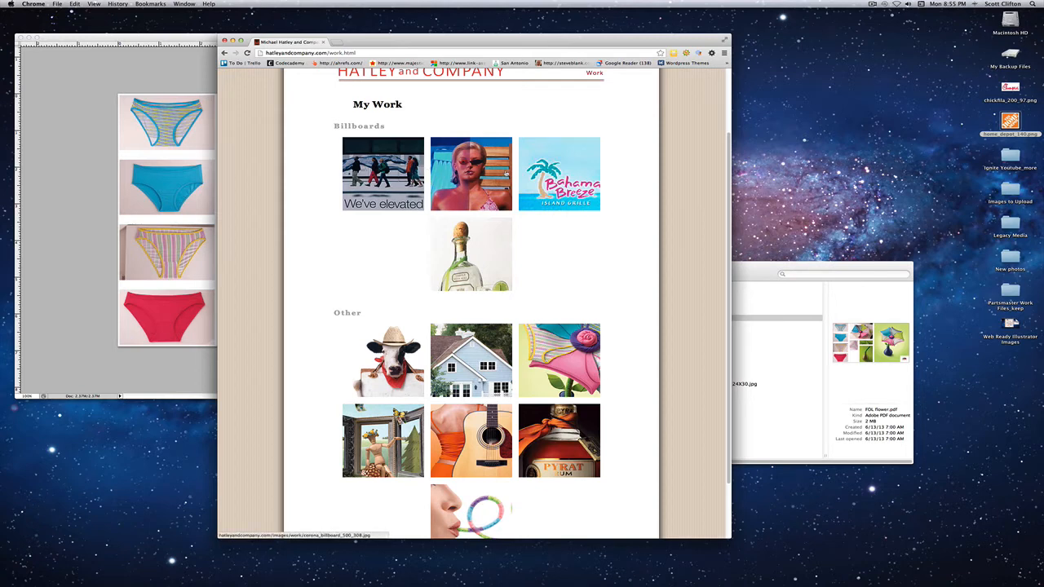
scroll(466, 214, "down", 1)
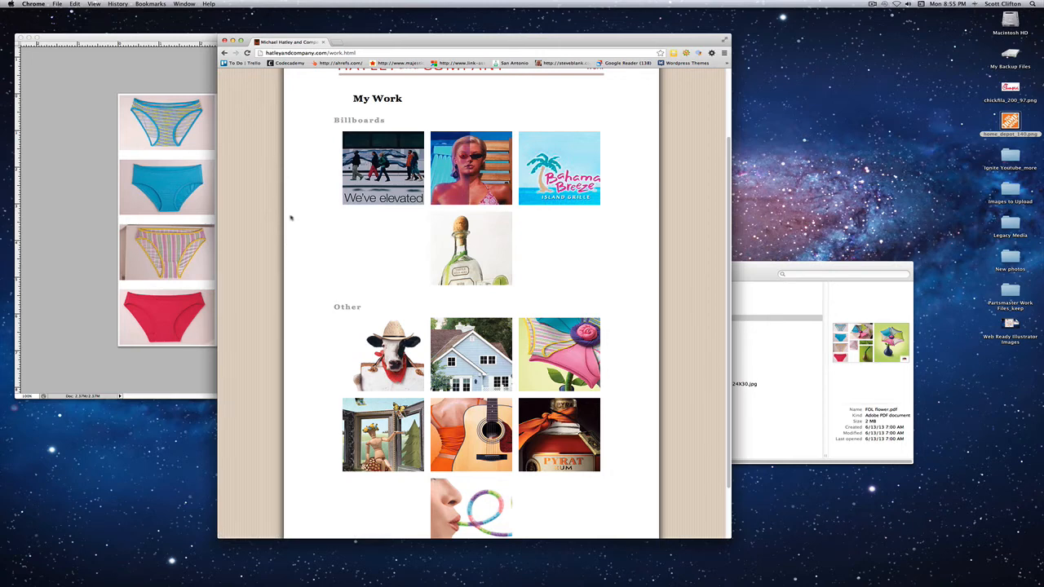
scroll(292, 220, "down", 2)
scroll(292, 222, "up", 3)
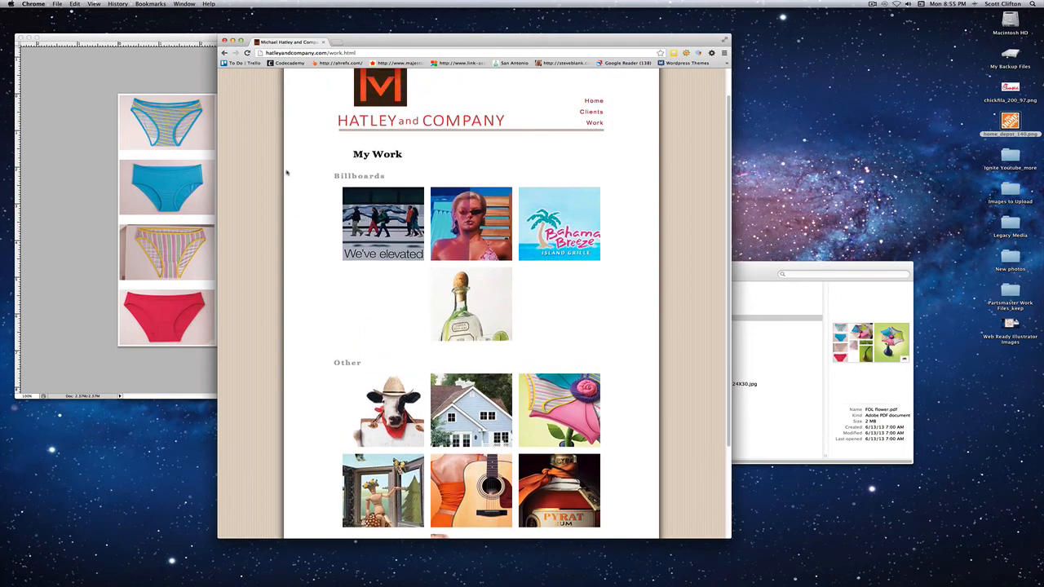
scroll(290, 258, "down", 1)
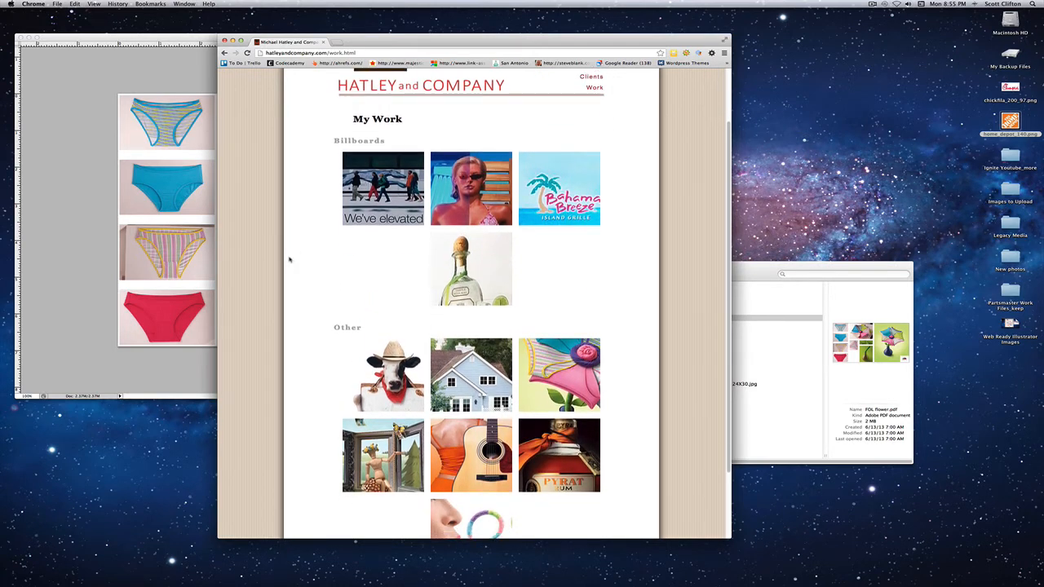
scroll(289, 260, "down", 1)
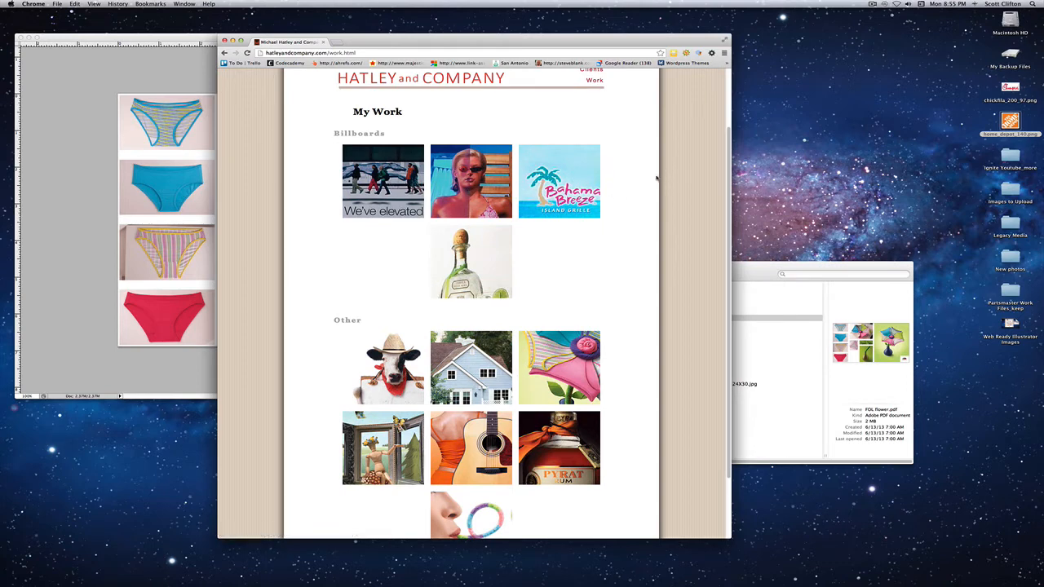
scroll(471, 188, "down", 1)
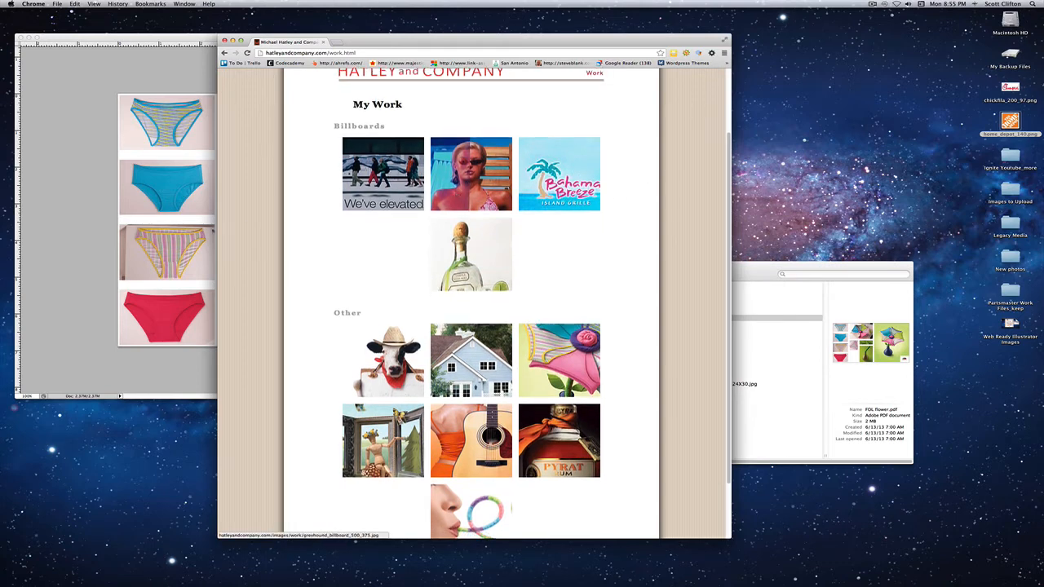
- Check the flower source in Photoshop, then return to Chrome and open the flower thumbnail's full image, fol_flower_360_801.jpg
left_click(115, 229)
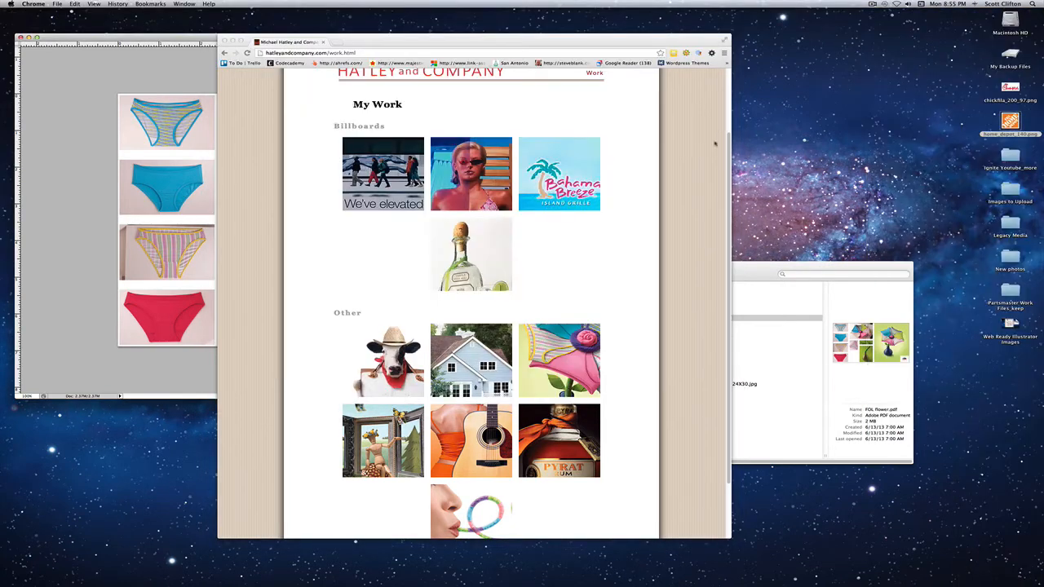
left_click(722, 137)
left_click(569, 341)
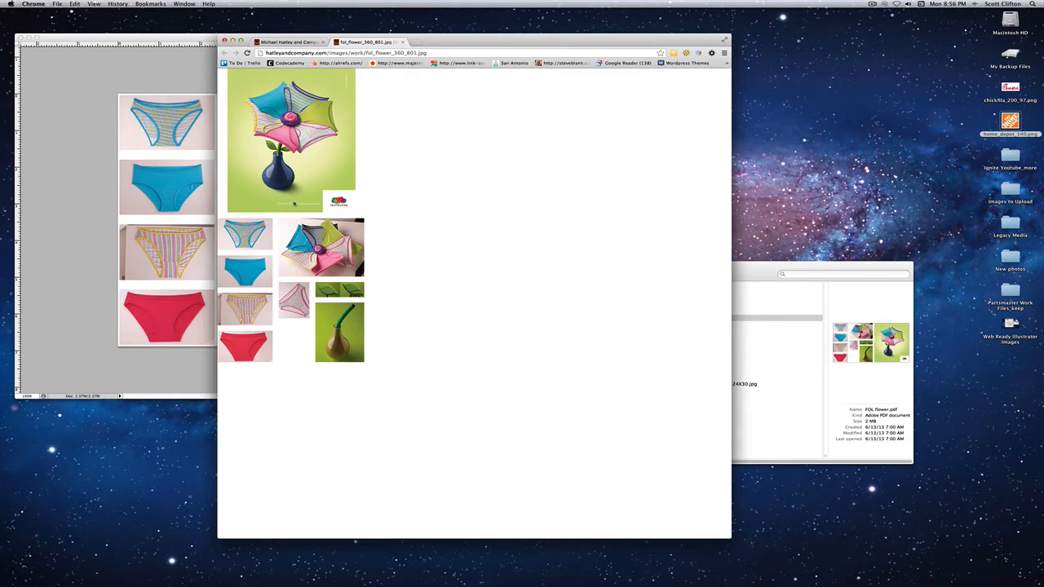
- Compare the layout of fol_flower_360_801.jpg in Chrome with the FOL flower.pdf source in Photoshop
left_click(105, 186)
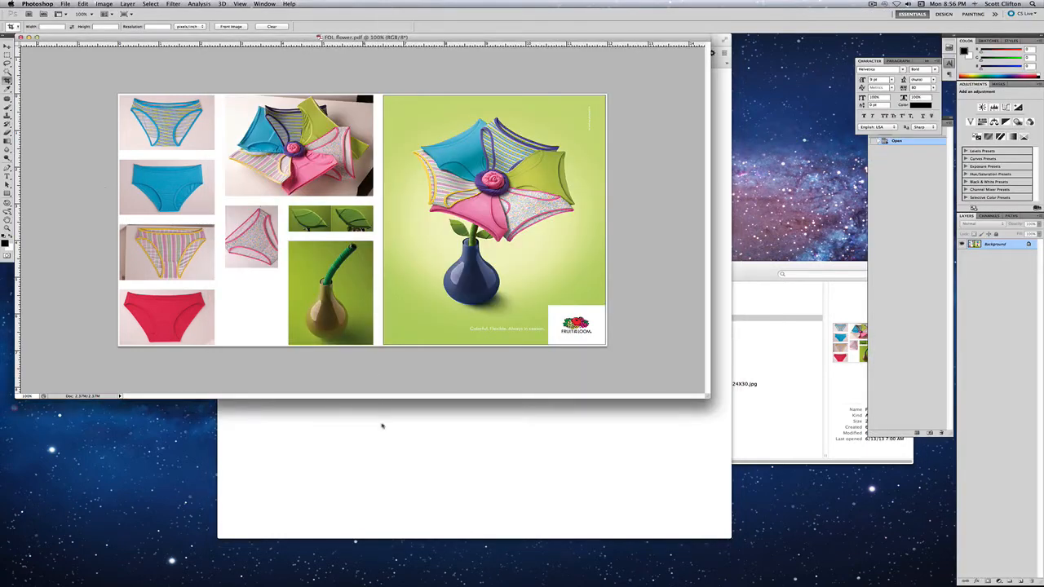
left_click(382, 426)
left_click(112, 186)
left_click(434, 433)
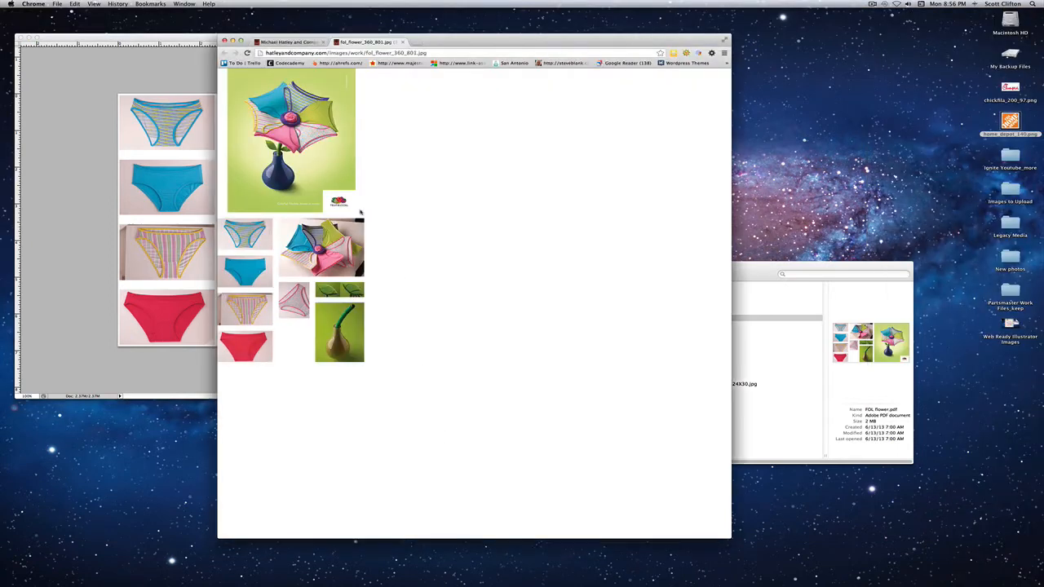
left_click(80, 175)
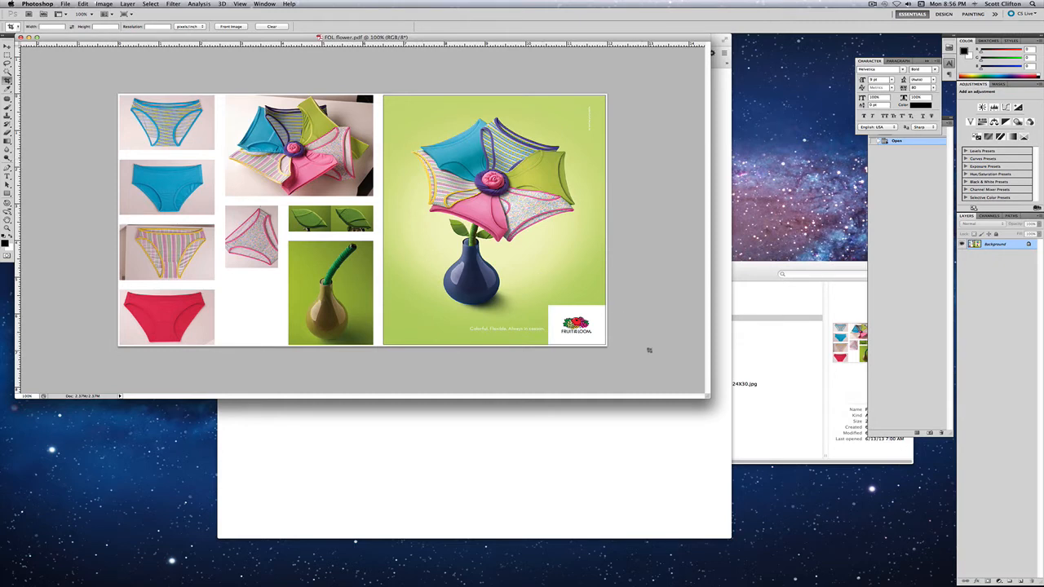
- Enlarge the FOL flower.pdf window and check its image size against the web image, leaving the dimensions unmodified
left_click_drag(706, 397, 780, 434)
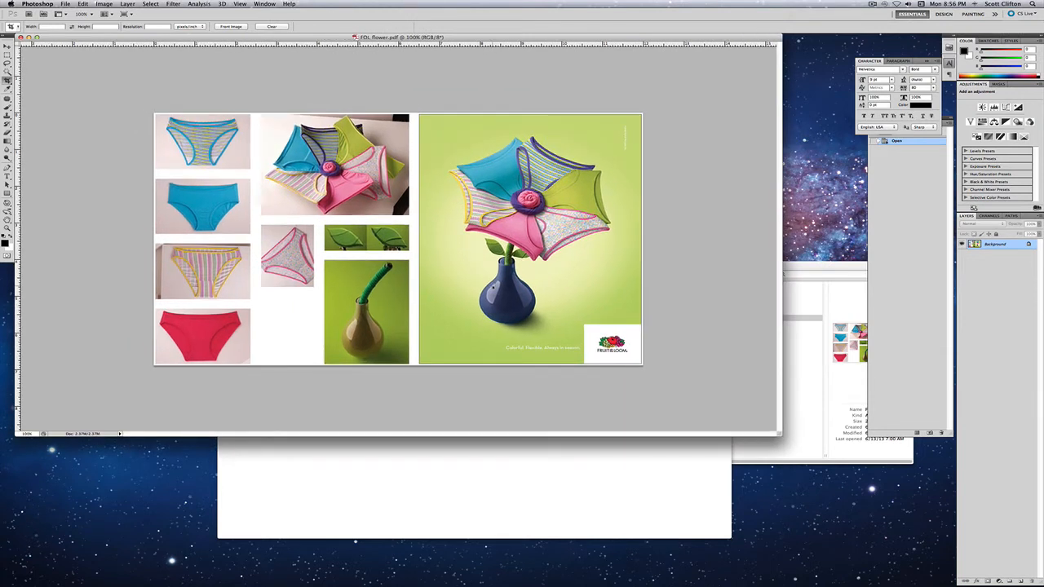
key("super+alt+i")
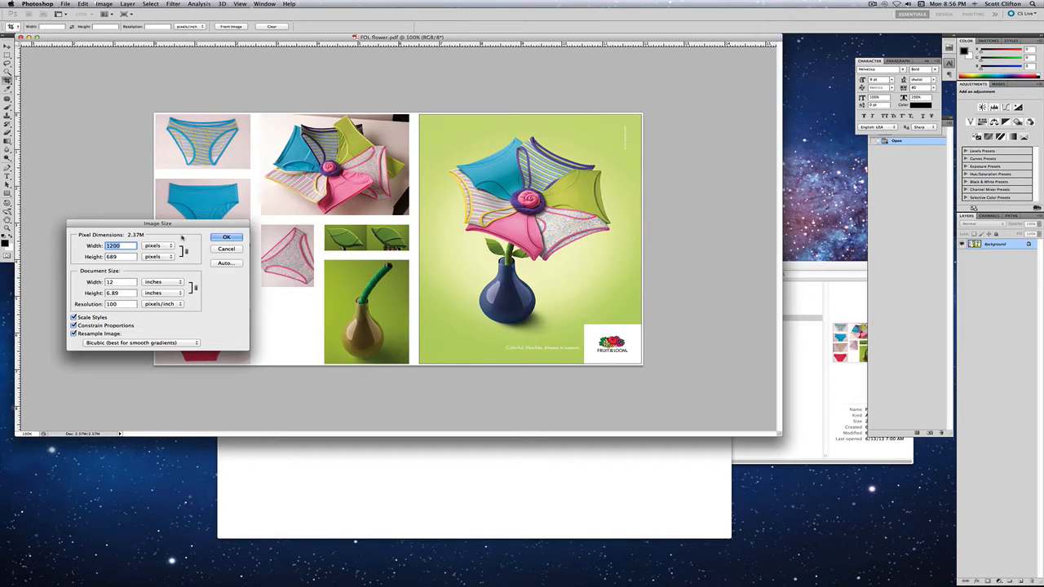
left_click_drag(181, 223, 383, 212)
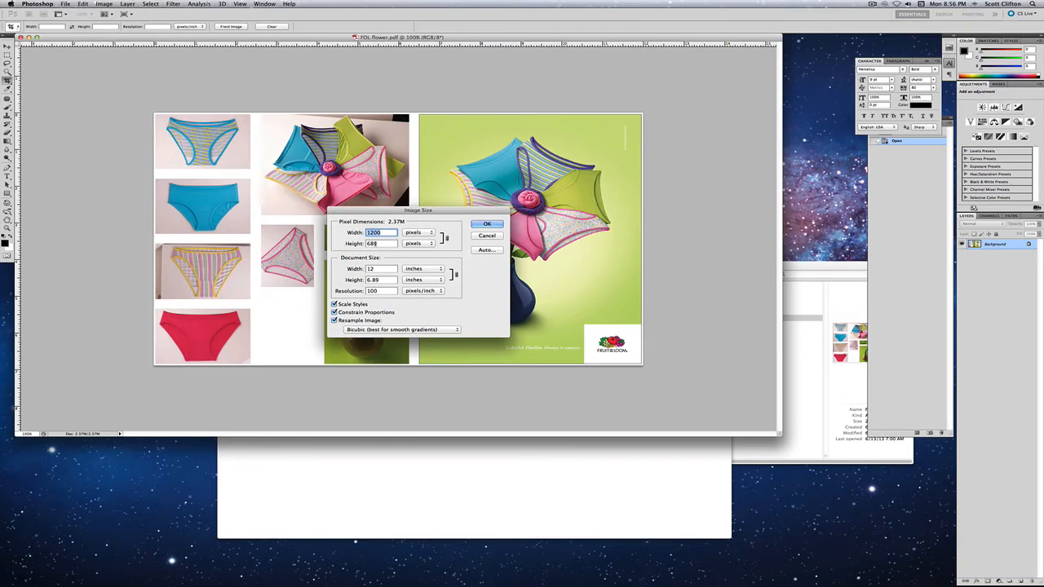
left_click(412, 448)
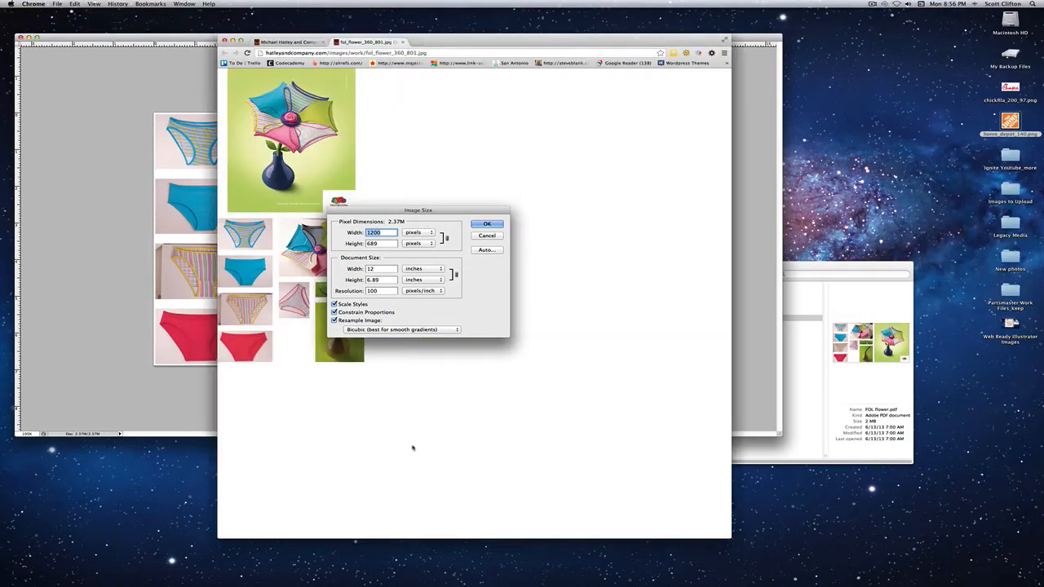
left_click(487, 233)
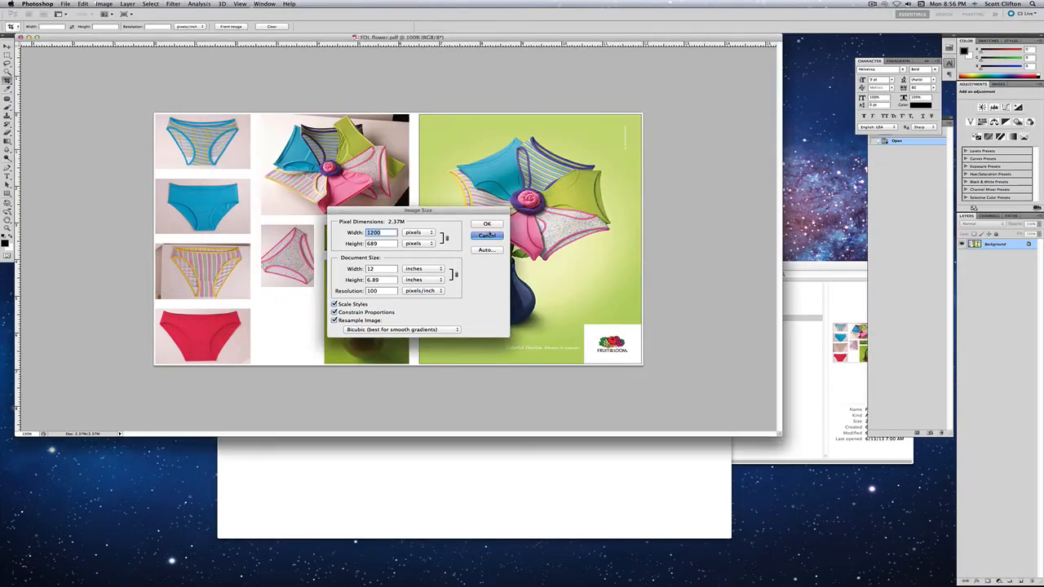
left_click(487, 232)
- Review the Work page thumbnails in Chrome and return to the FOL flower.pdf document in Photoshop
left_click(439, 464)
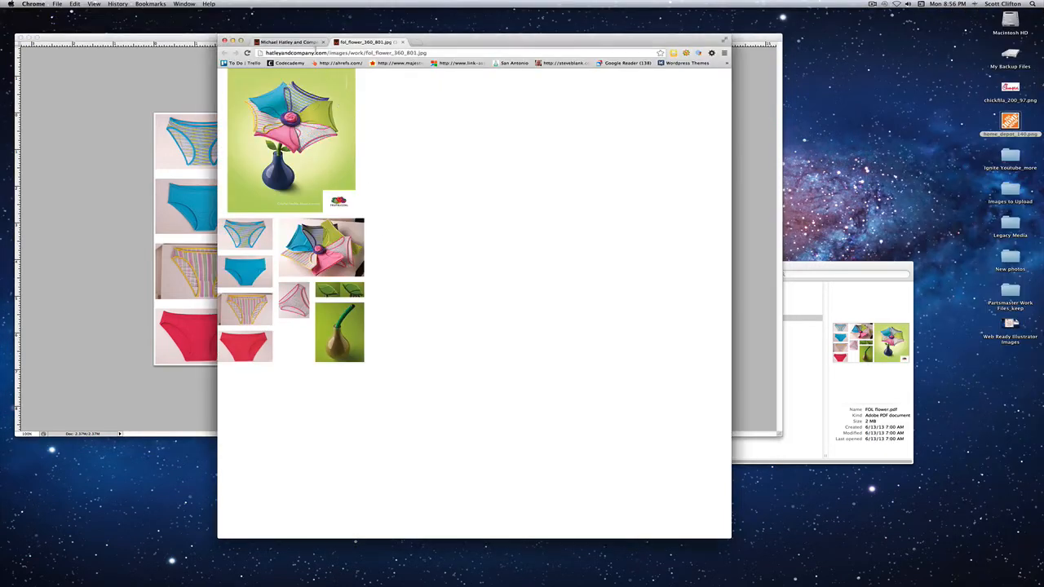
left_click(309, 42)
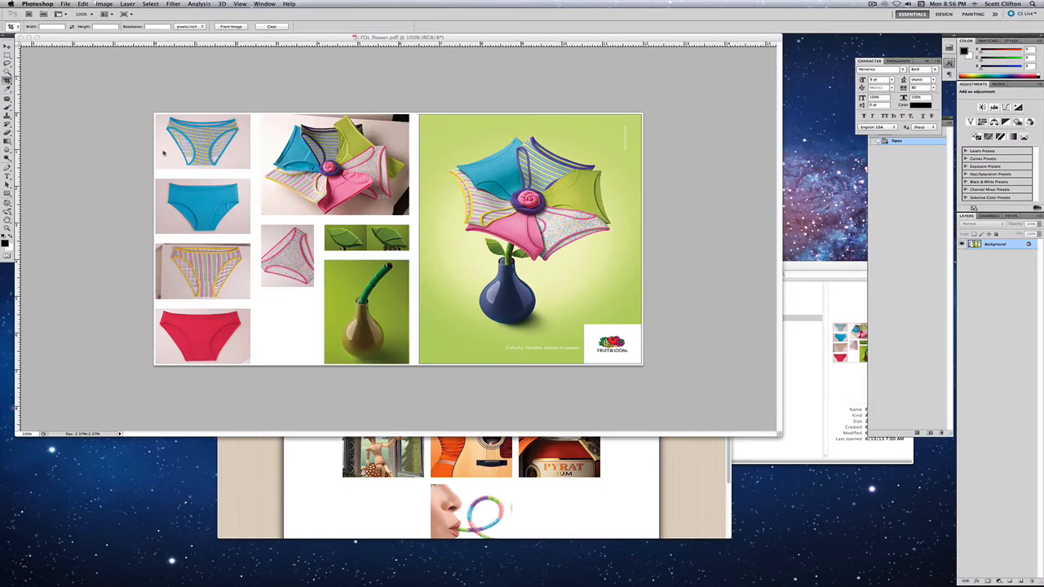
left_click(166, 154)
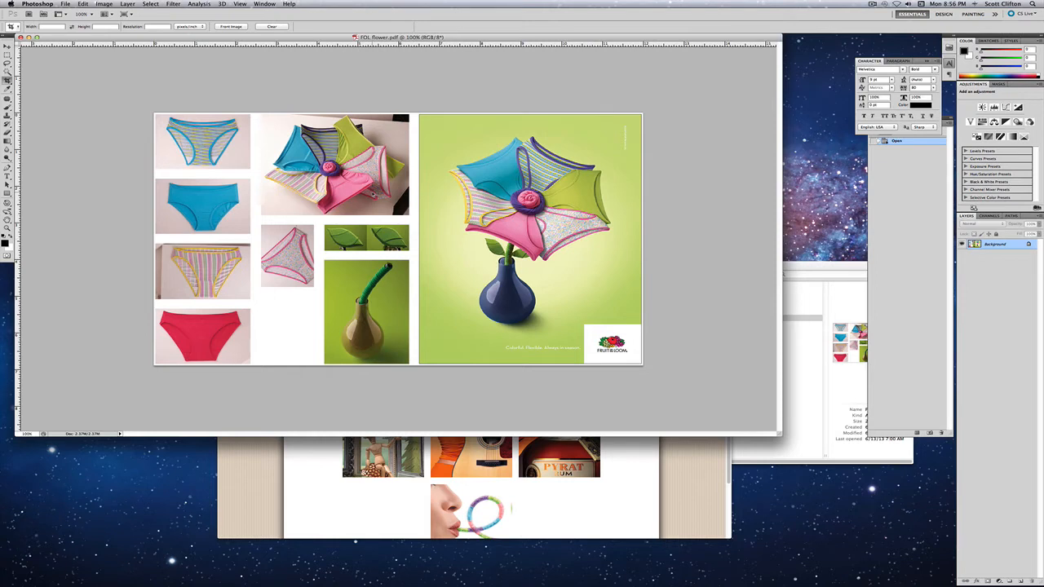
- Try setting the FOL flower.pdf image resolution to 72 pixels/inch with resampling on
key("super+alt+i")
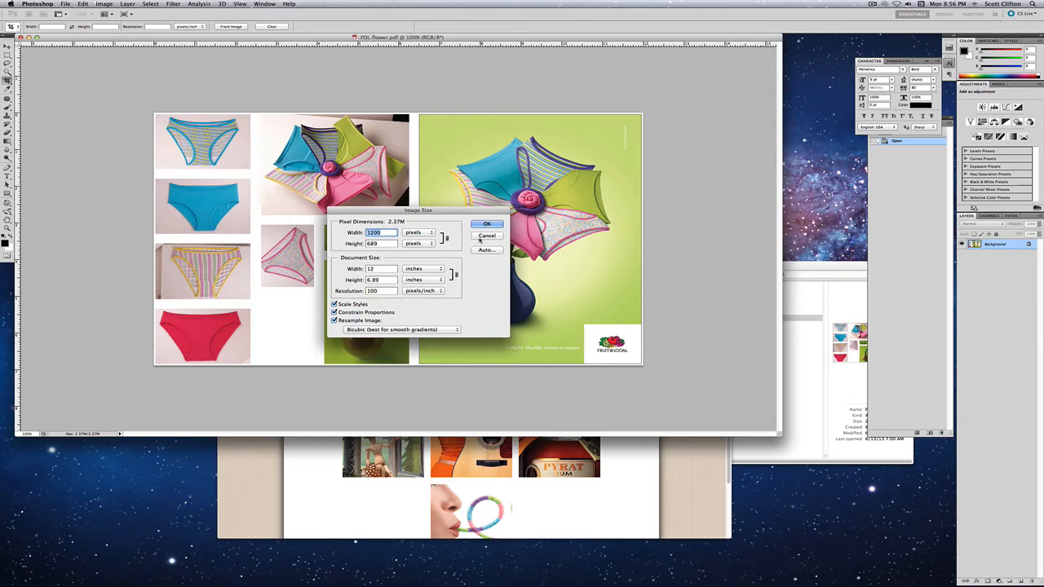
double_click(376, 291)
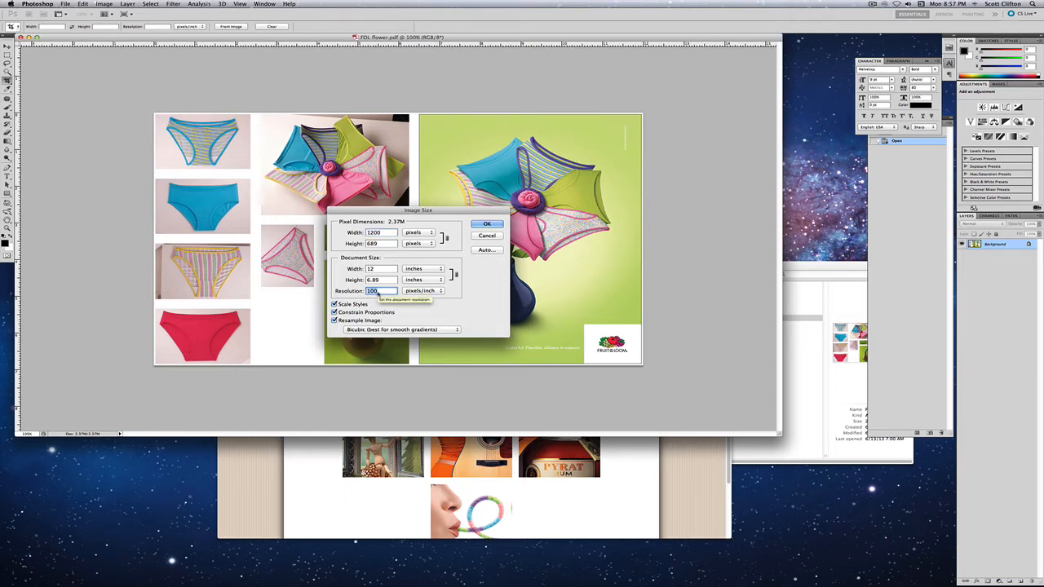
type("4")
key("BackSpace")
type("72")
key("Tab")
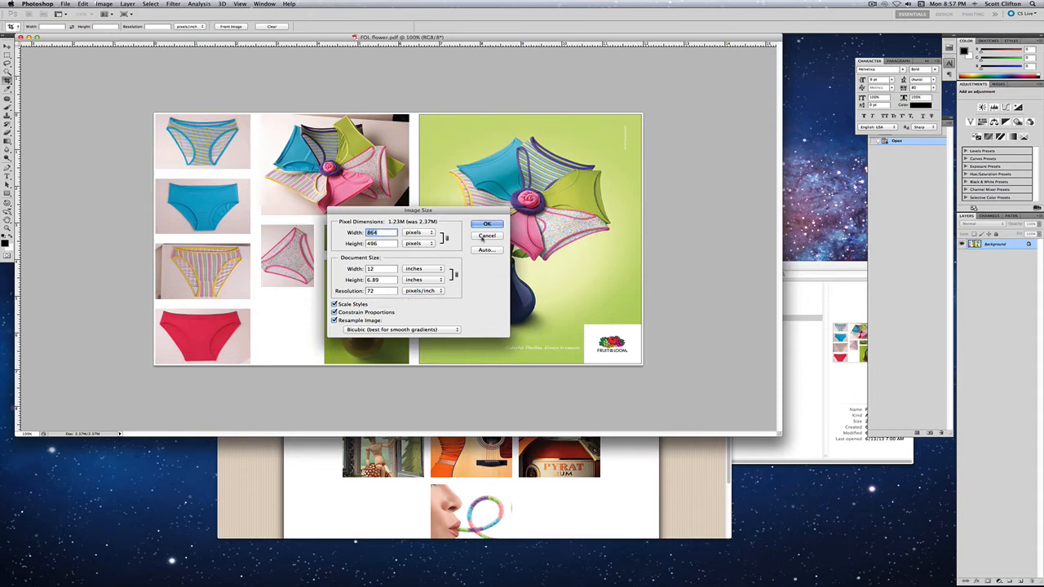
left_click(481, 224)
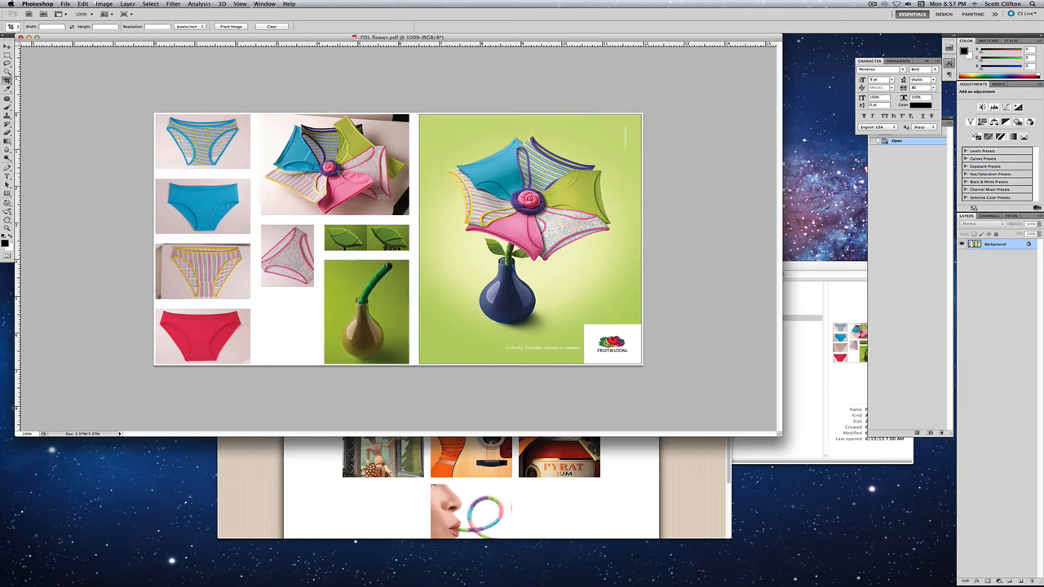
- Start a Save for Web & Devices export of the flower image, with its dialog moved higher and JPEG as the format
left_click(65, 4)
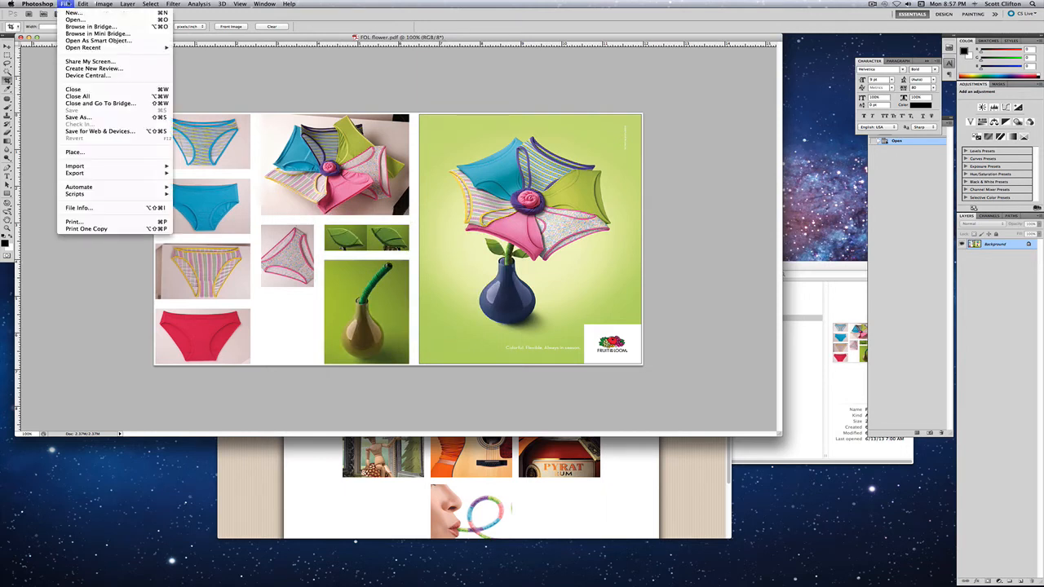
left_click(92, 131)
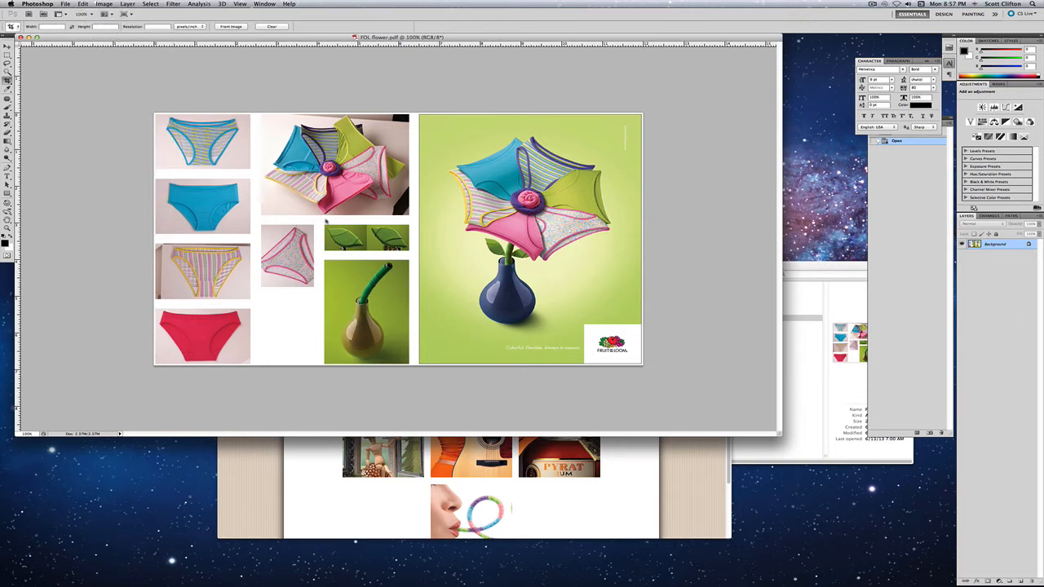
left_click_drag(463, 208, 470, 153)
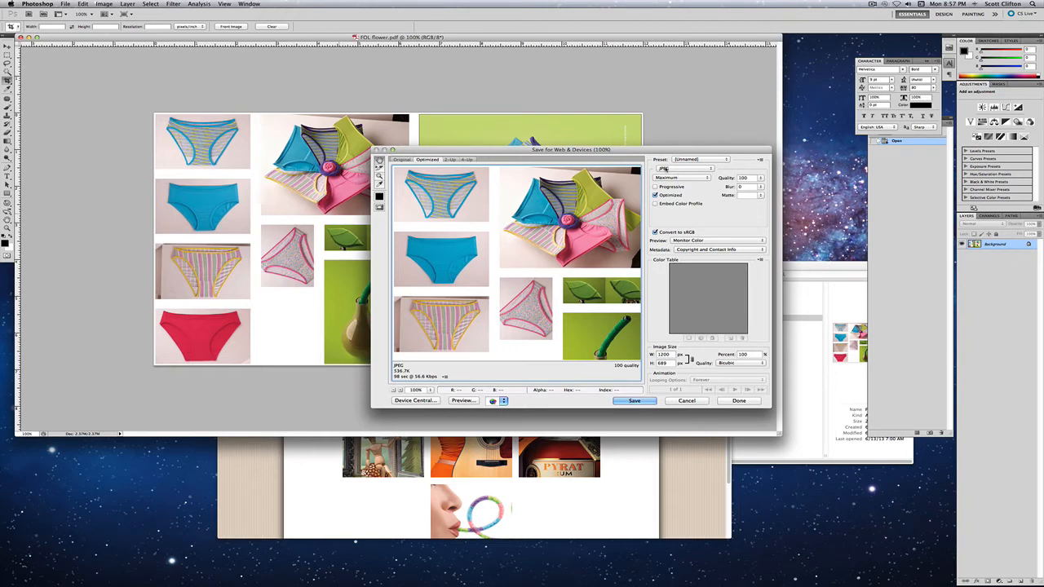
left_click(666, 168)
left_click(667, 168)
- Open the published flower image from the Work page in Chrome, and try a 600 px width for the Photoshop web export
double_click(663, 355)
type("90")
key("BackSpace")
key("BackSpace")
key("super+Tab")
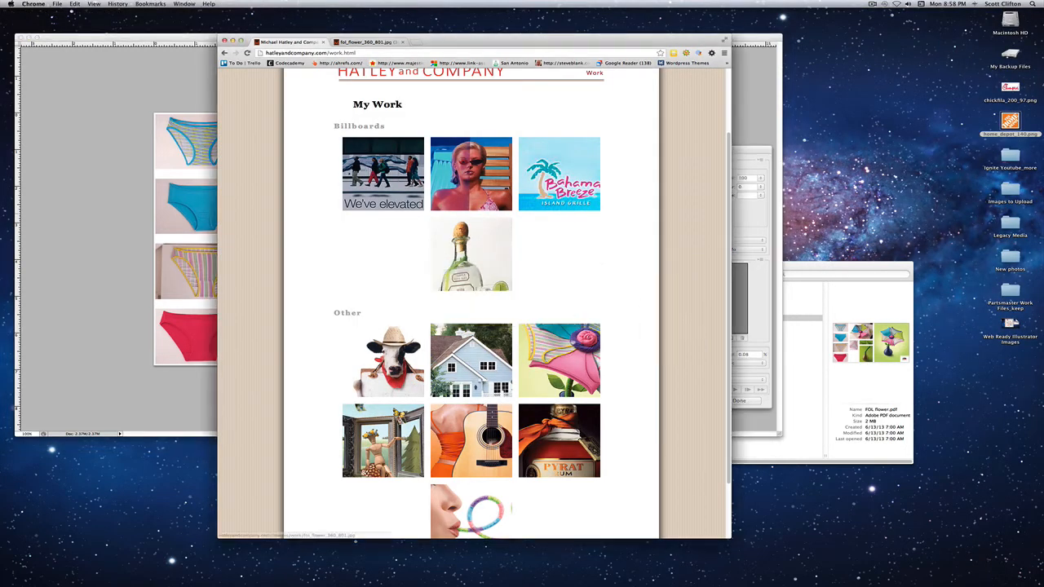
left_click(557, 344)
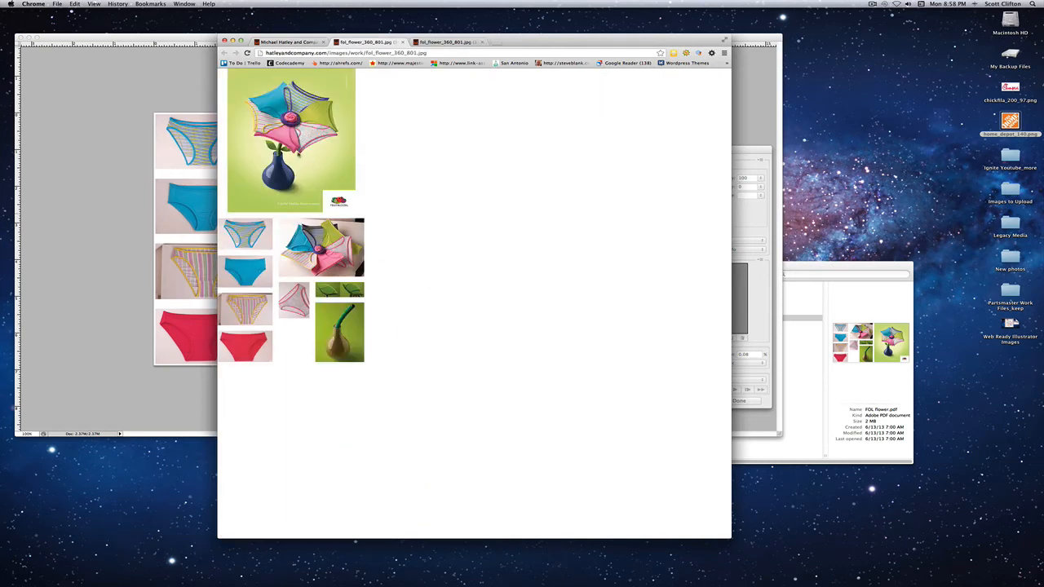
key("super+Tab")
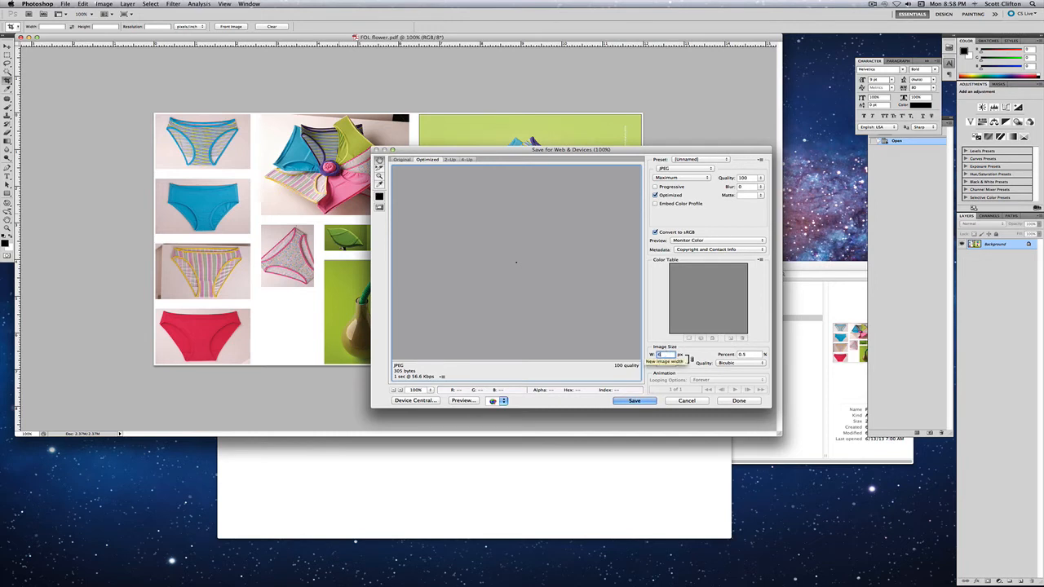
type("600")
key("Tab")
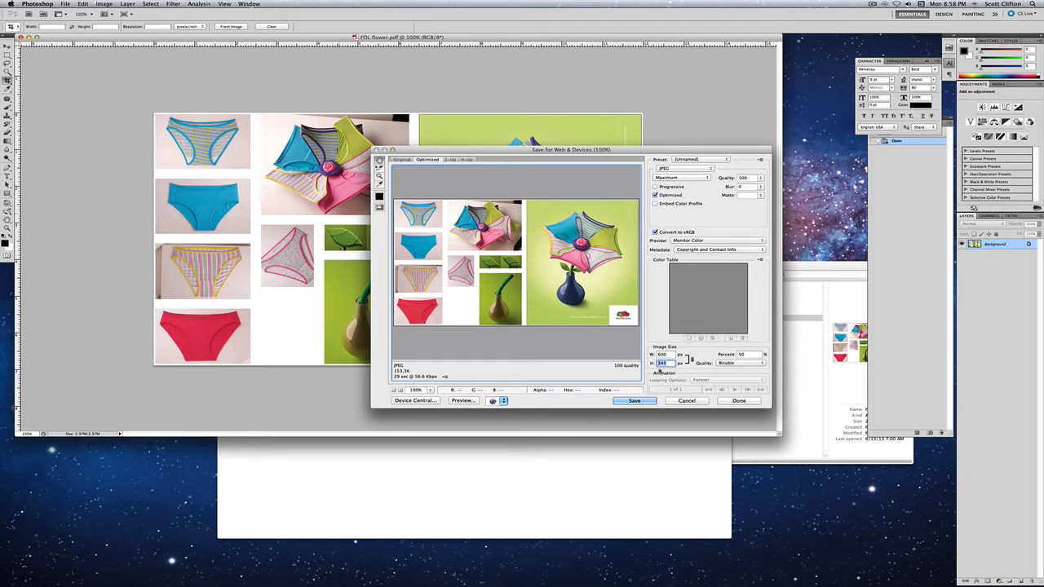
- Compare the export preview with the published flower image in Chrome, and cancel the Save for Web & Devices export in Photoshop
left_click(599, 482)
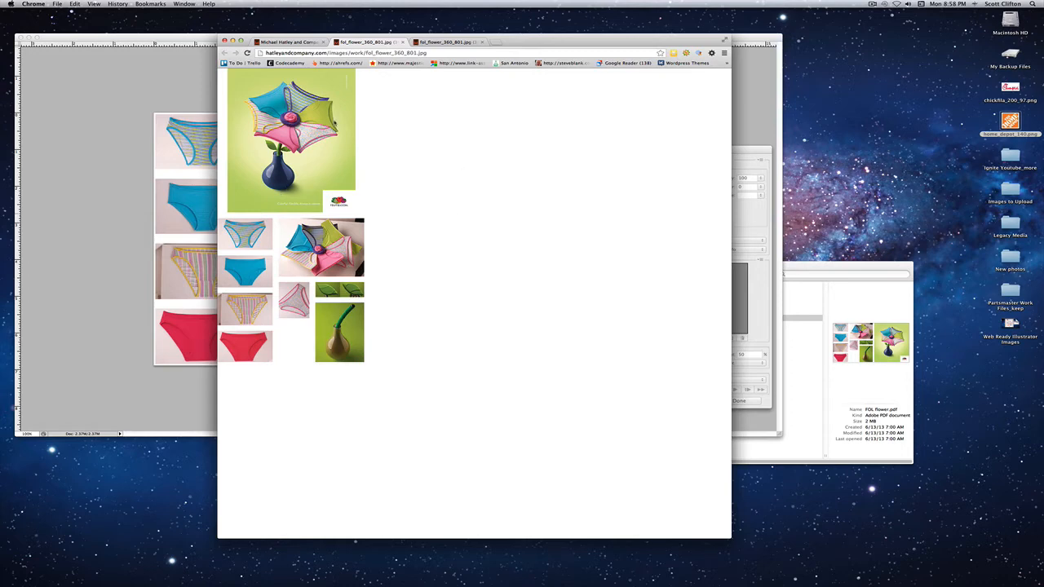
key("super+Tab")
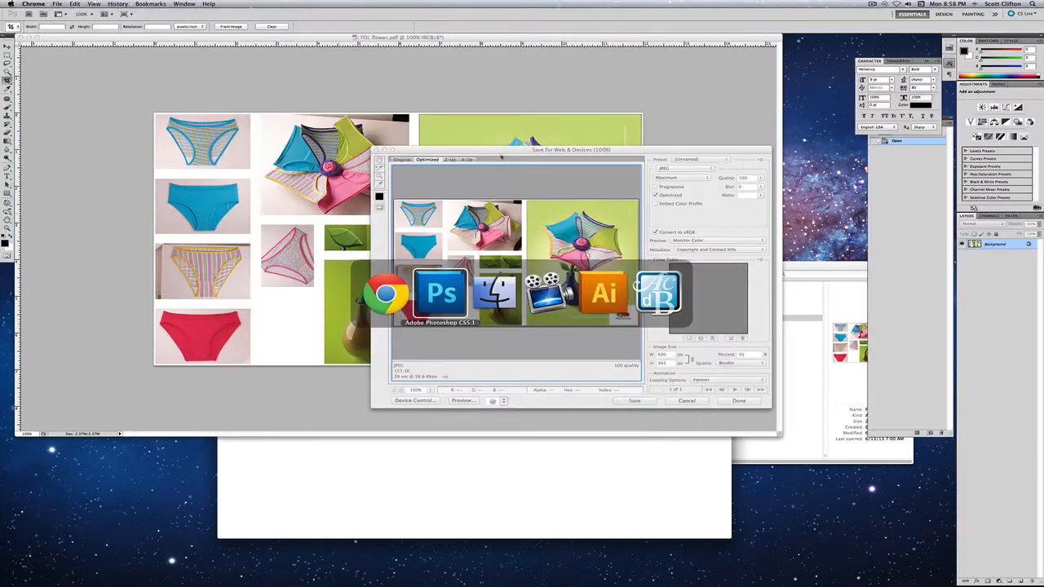
key("super+Tab")
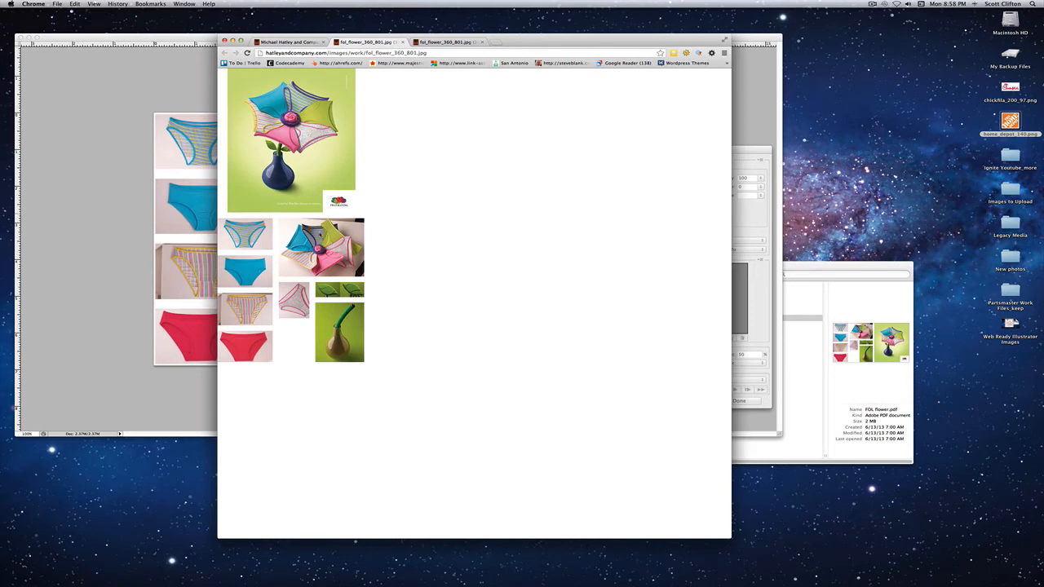
left_click(189, 196)
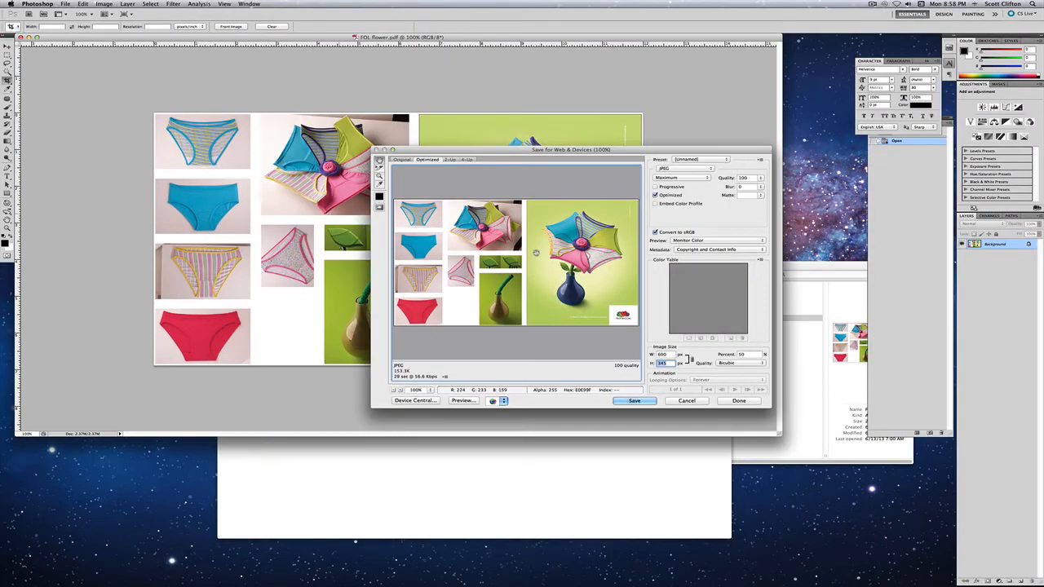
left_click(686, 401)
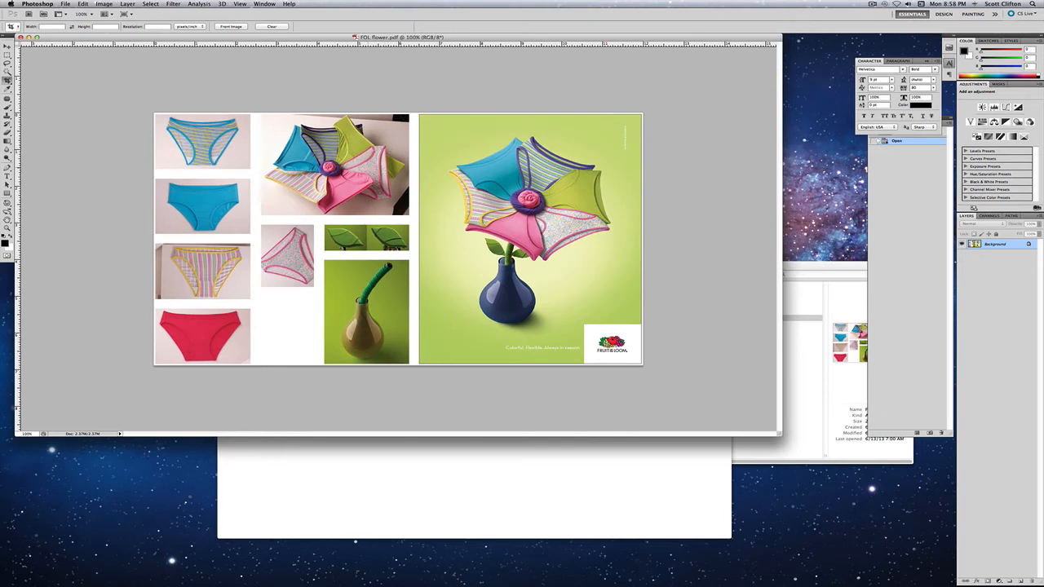
- Convert the locked Background layer into a normal layer named Layer 0
key("m")
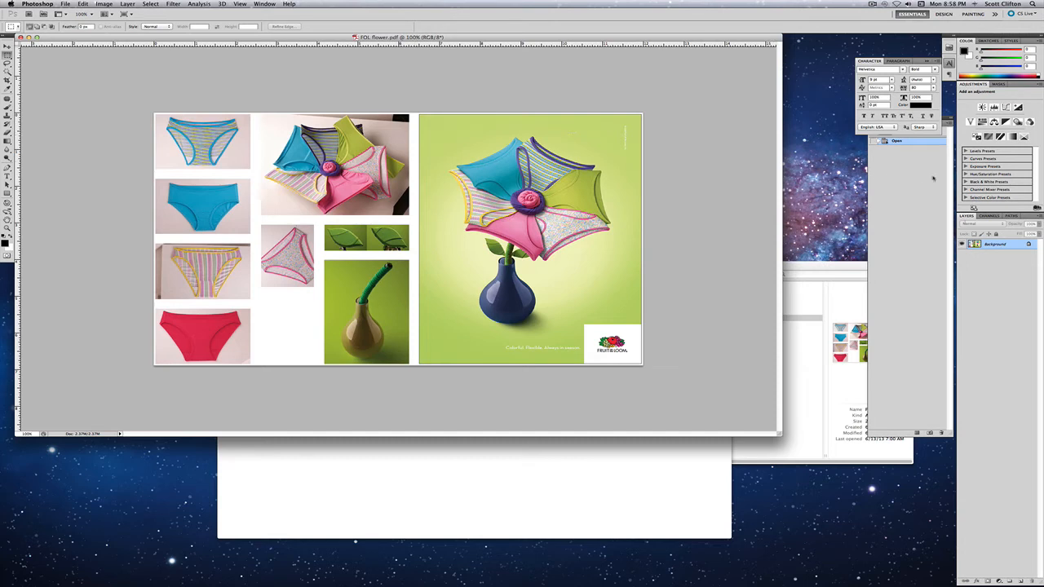
double_click(997, 246)
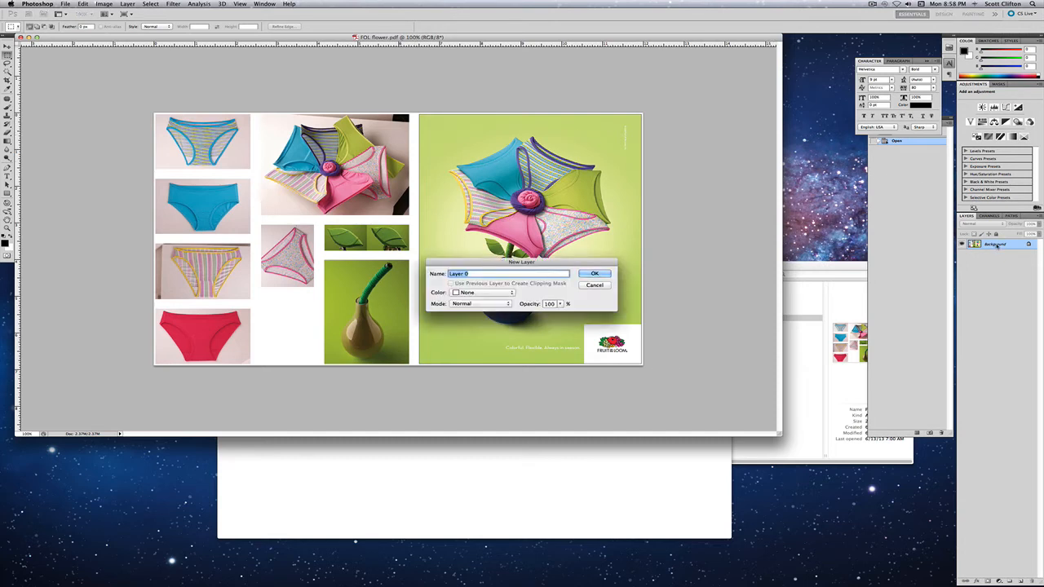
key("Return")
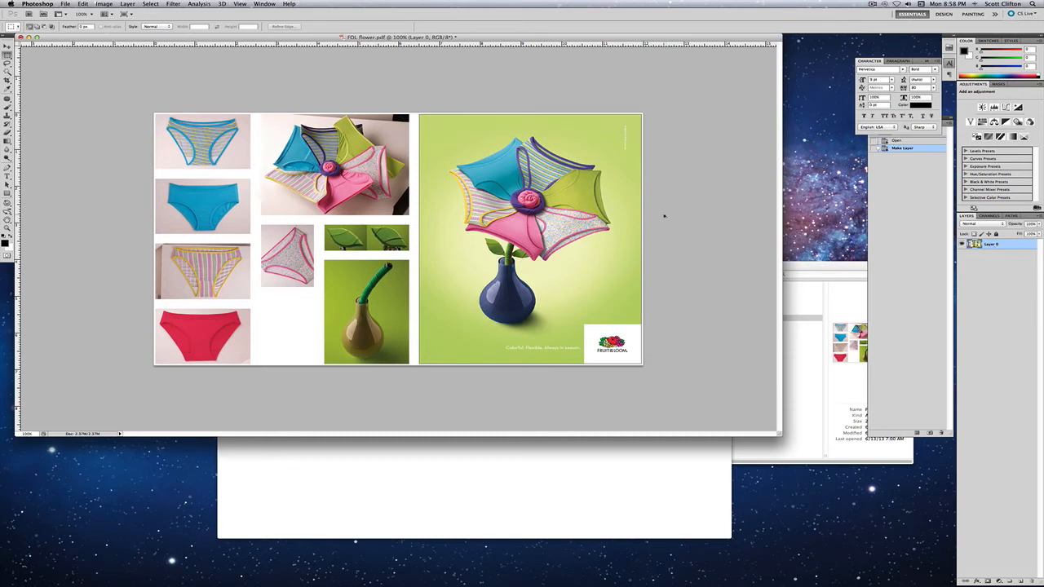
- Extend the canvas downward to a height of 15 inches, anchoring the existing image at the top centre
key("super+alt+c")
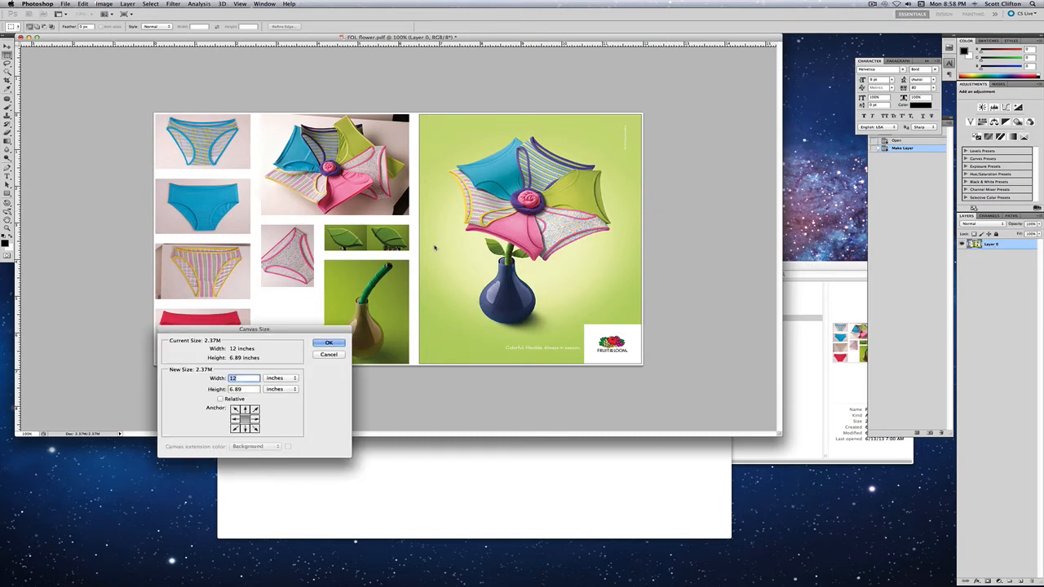
left_click_drag(310, 331, 337, 299)
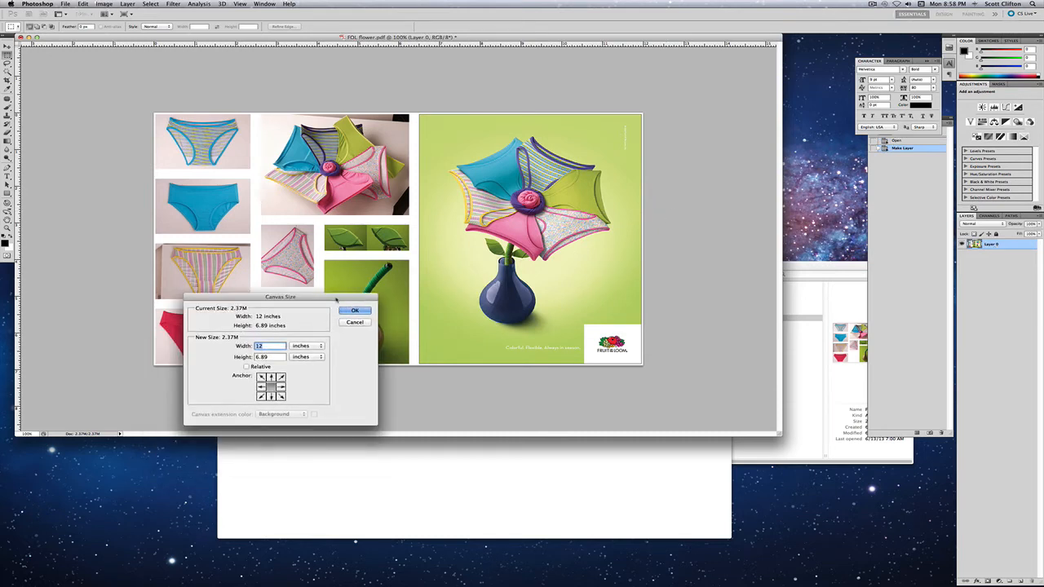
left_click(270, 377)
left_click(269, 358)
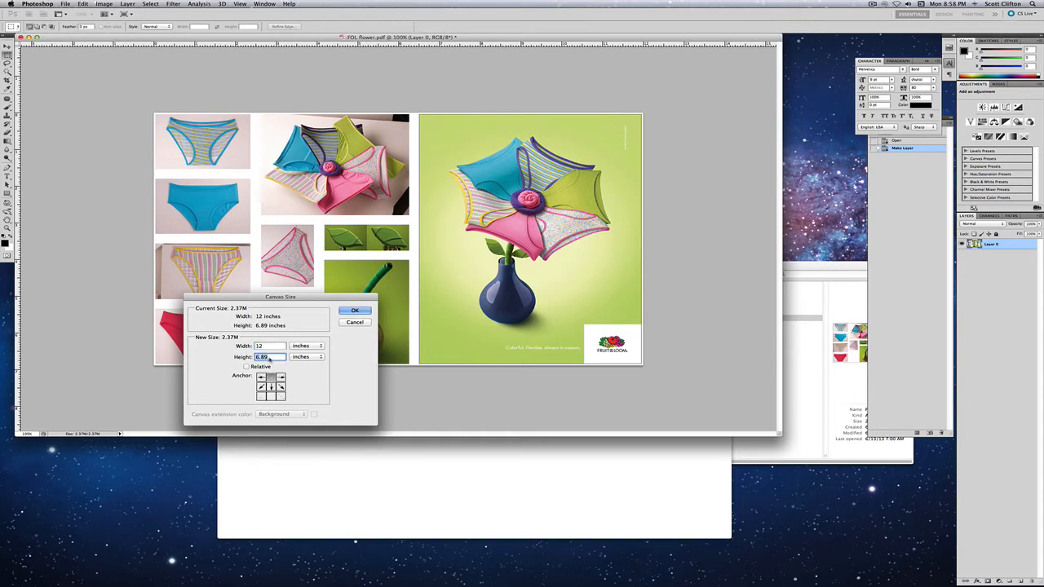
type("15")
key("Tab")
key("Return")
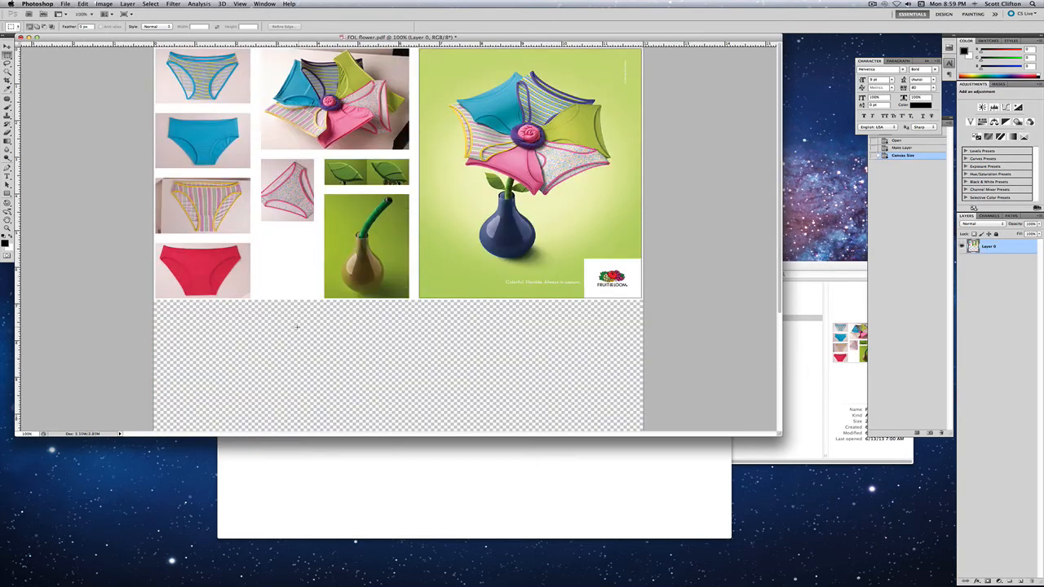
- Cut the block of underwear and vase photos beside the flower ad and paste it onto a new layer
key("z")
left_click(301, 331, "alt")
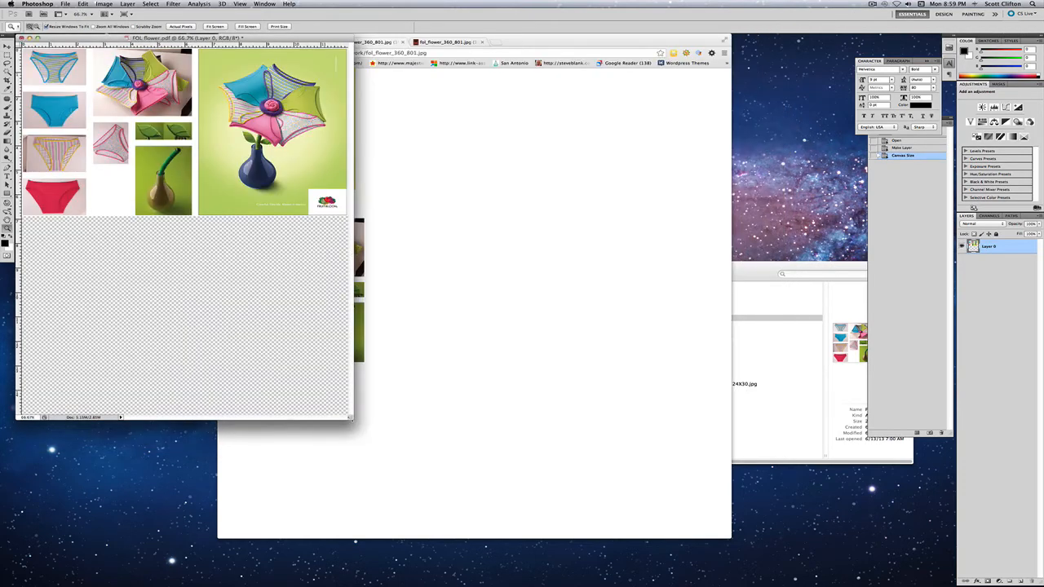
left_click_drag(352, 419, 599, 478)
key("v")
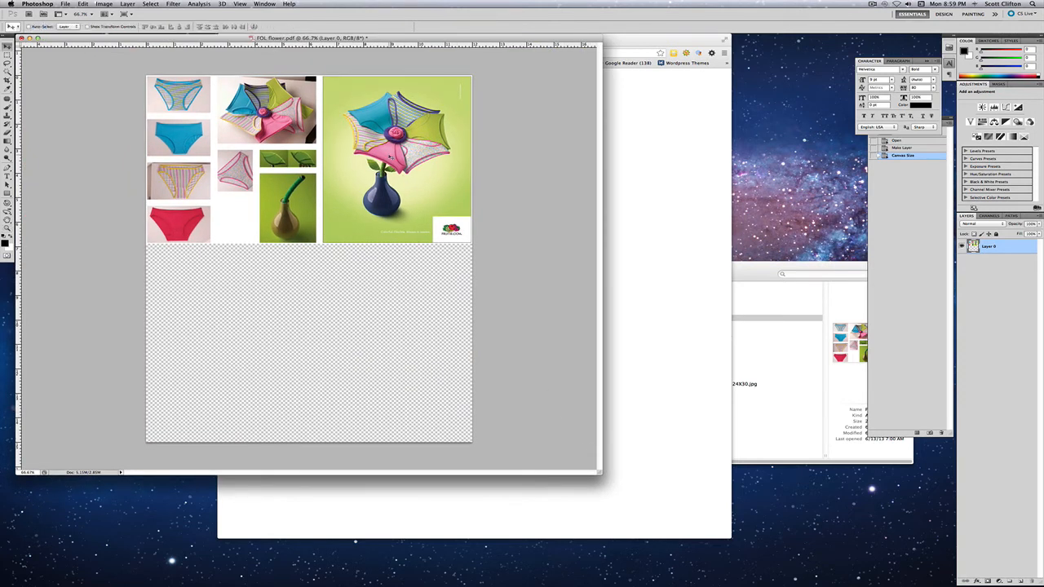
key("m")
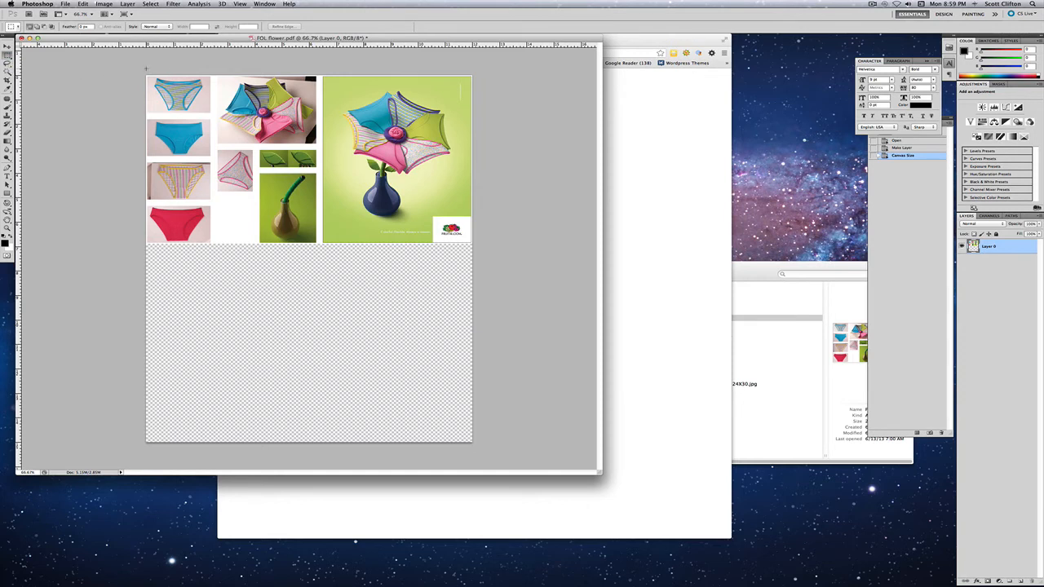
left_click_drag(146, 75, 319, 253)
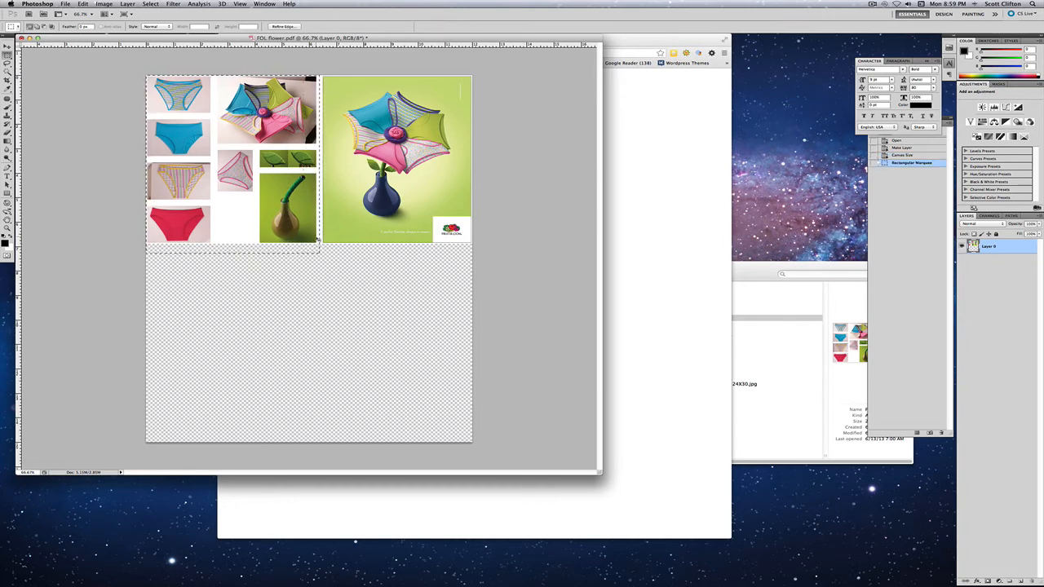
key("super+c")
key("super+x")
key("super+v")
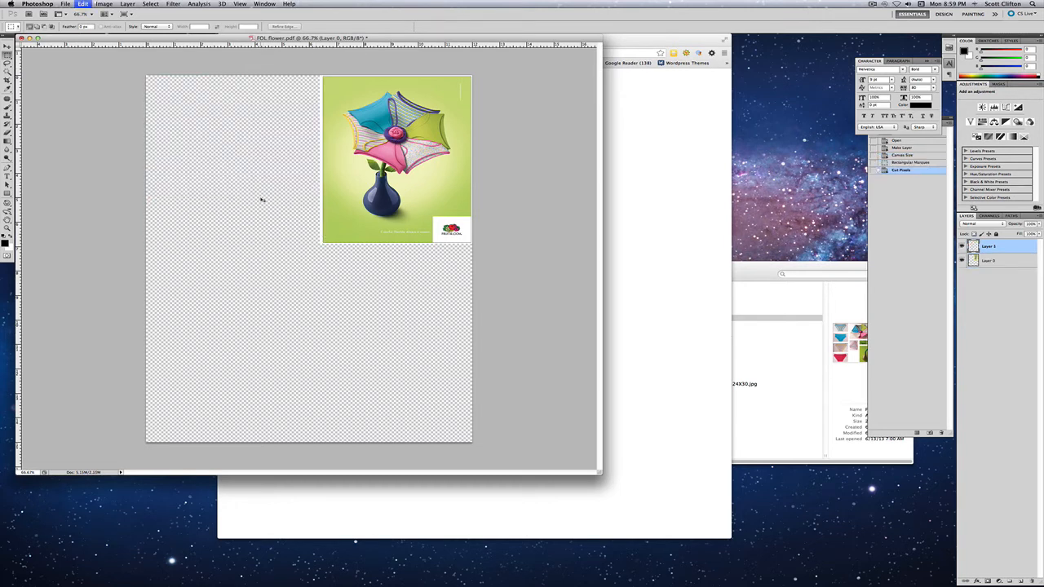
- Move the pasted photo block to the canvas's lower-right corner and place the flower ad on Layer 0 just above it
key("v")
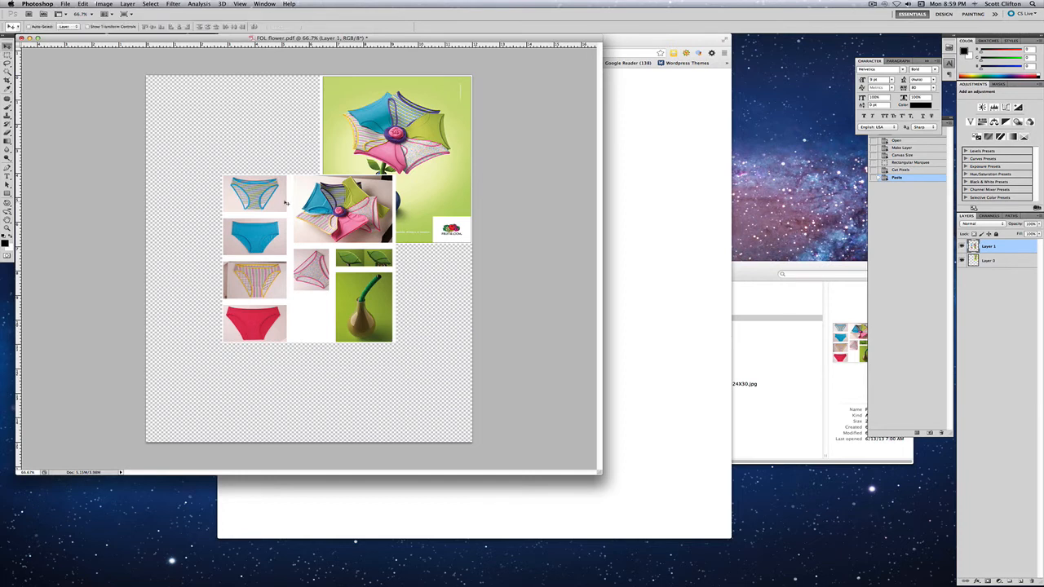
left_click_drag(301, 238, 357, 302)
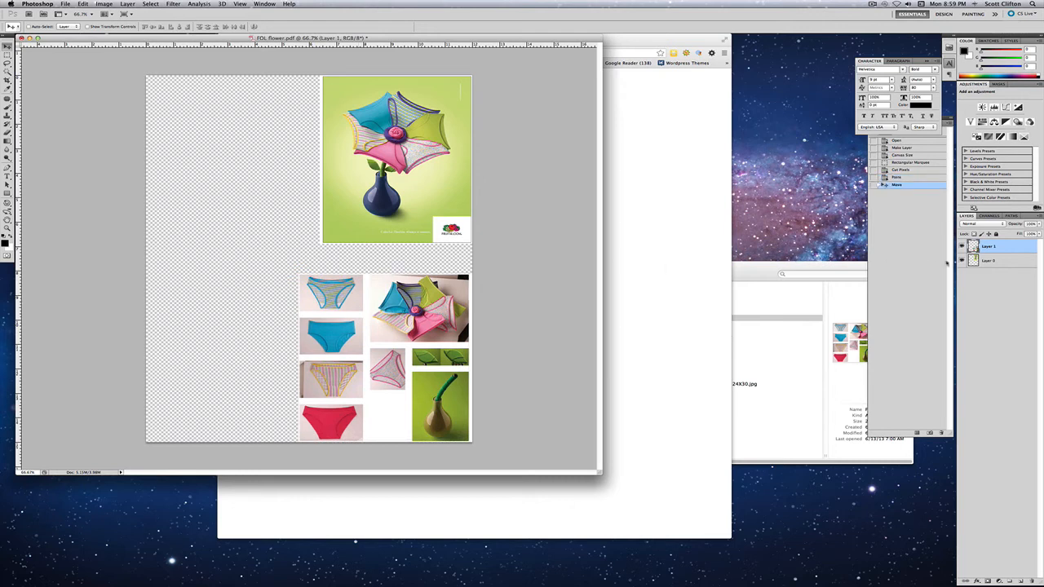
left_click(988, 261)
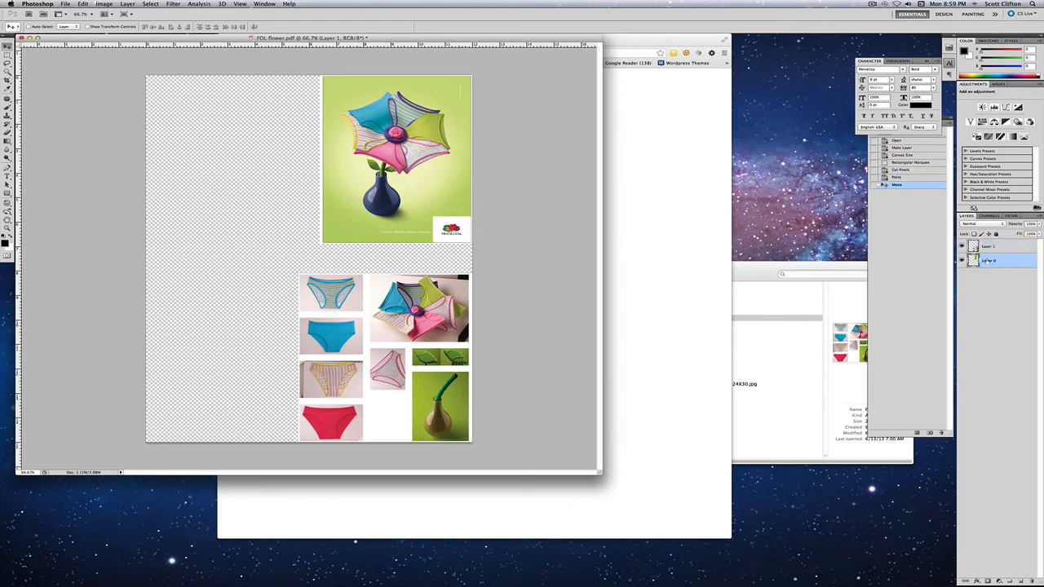
left_click_drag(414, 174, 403, 200)
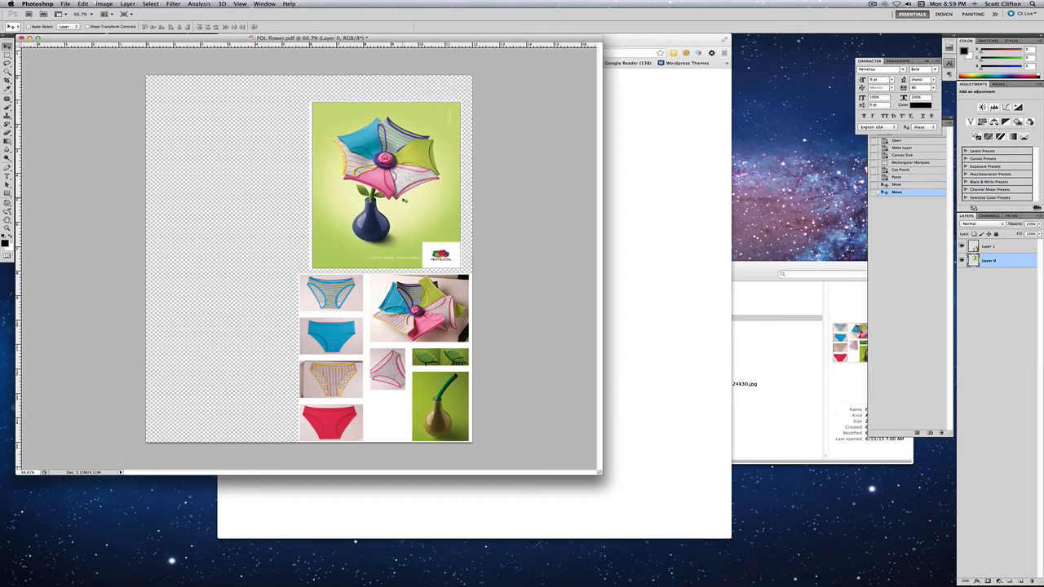
key("Right")
key("Right")
key("Right")
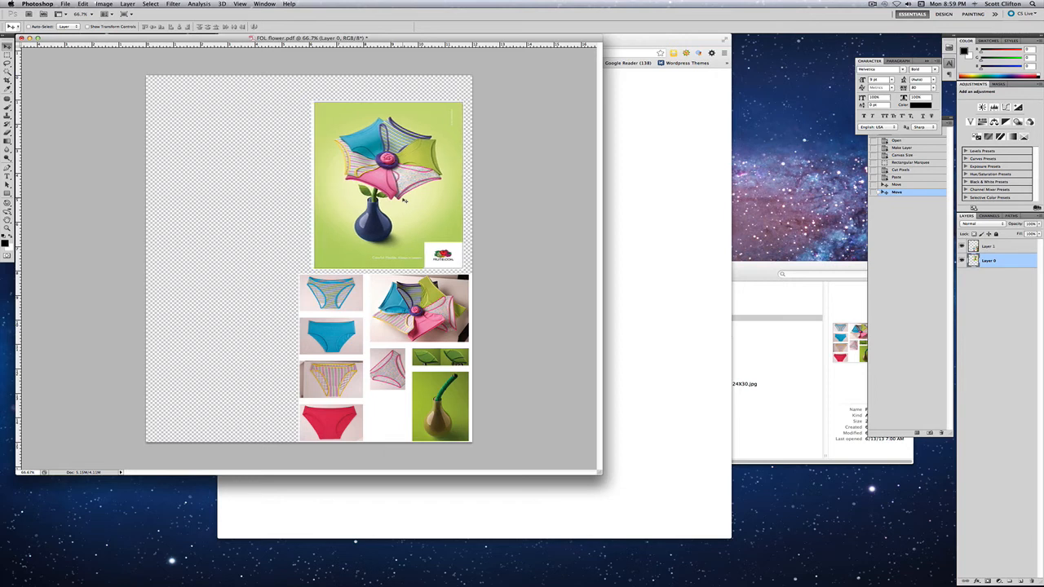
- Scale the photo block on Layer 1 down to about the width of the flower ad above it
left_click(987, 247)
key("super+t")
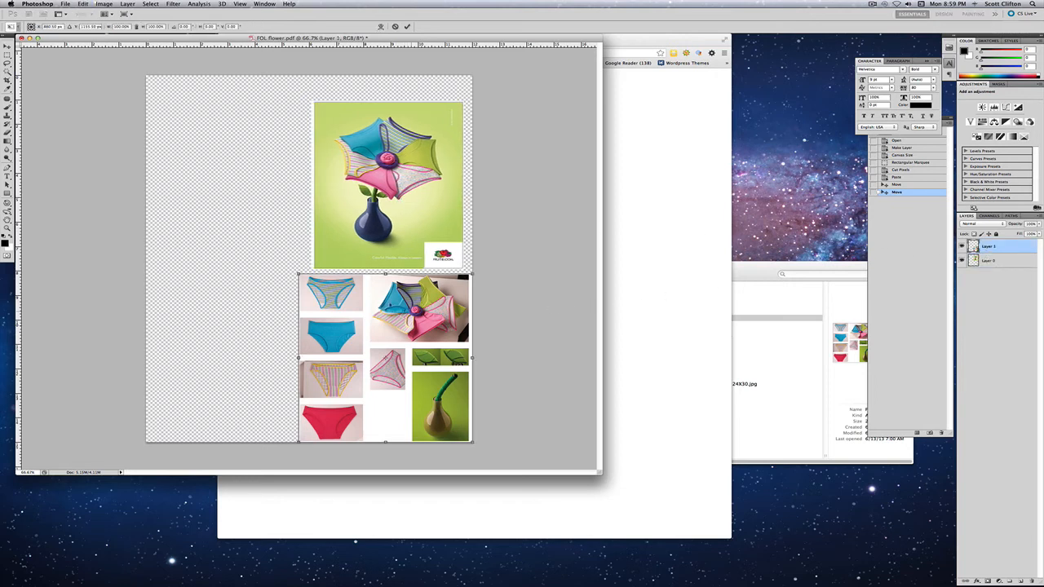
key("Return")
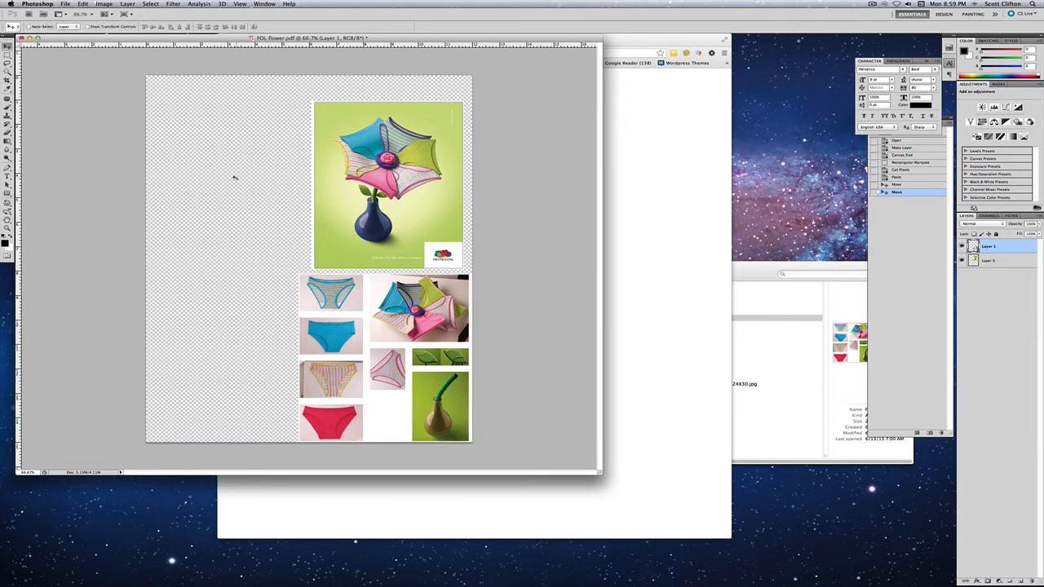
left_click(103, 4)
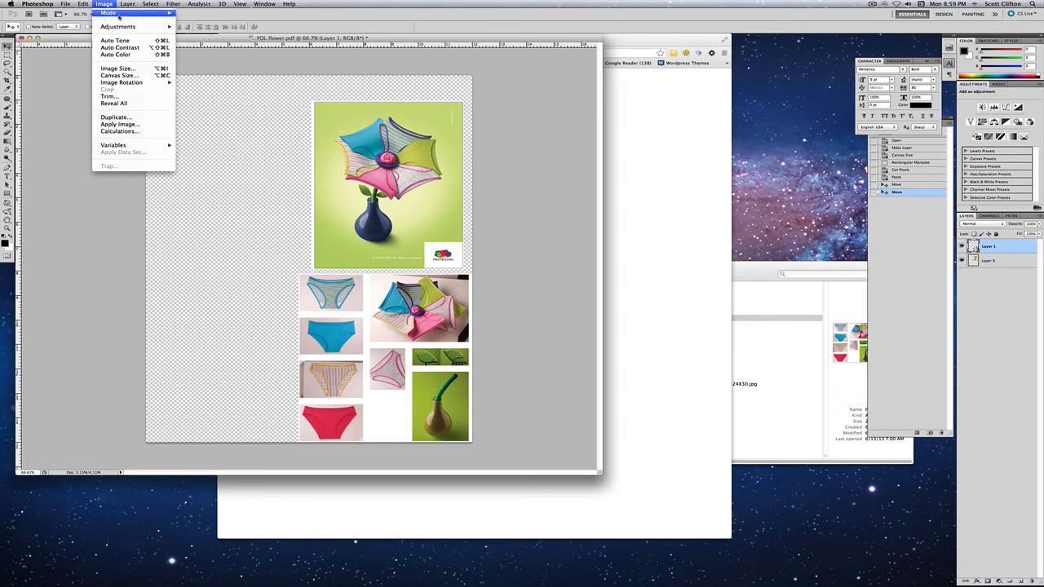
mouse_move(84, 4)
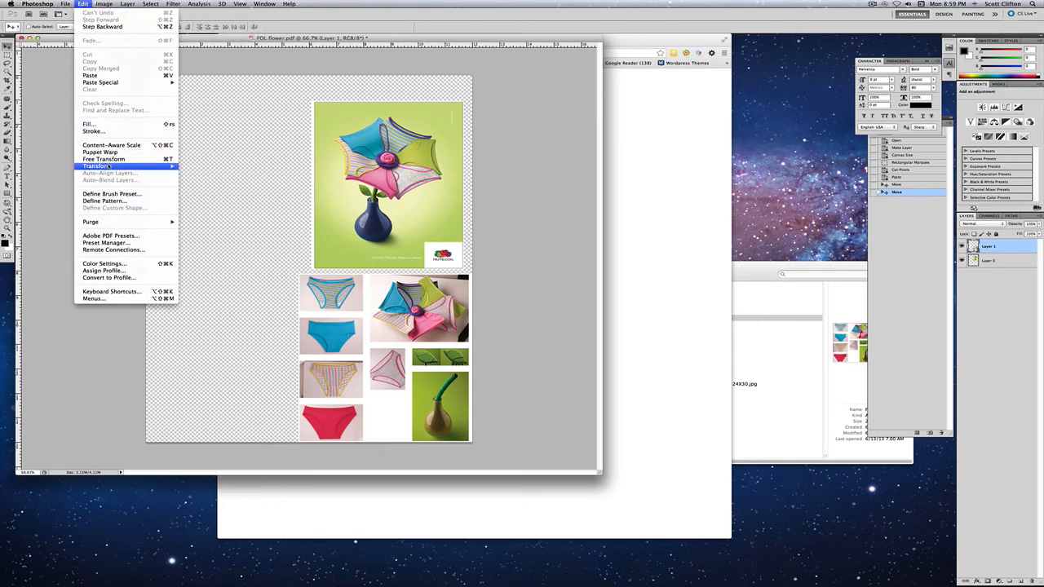
mouse_move(163, 166)
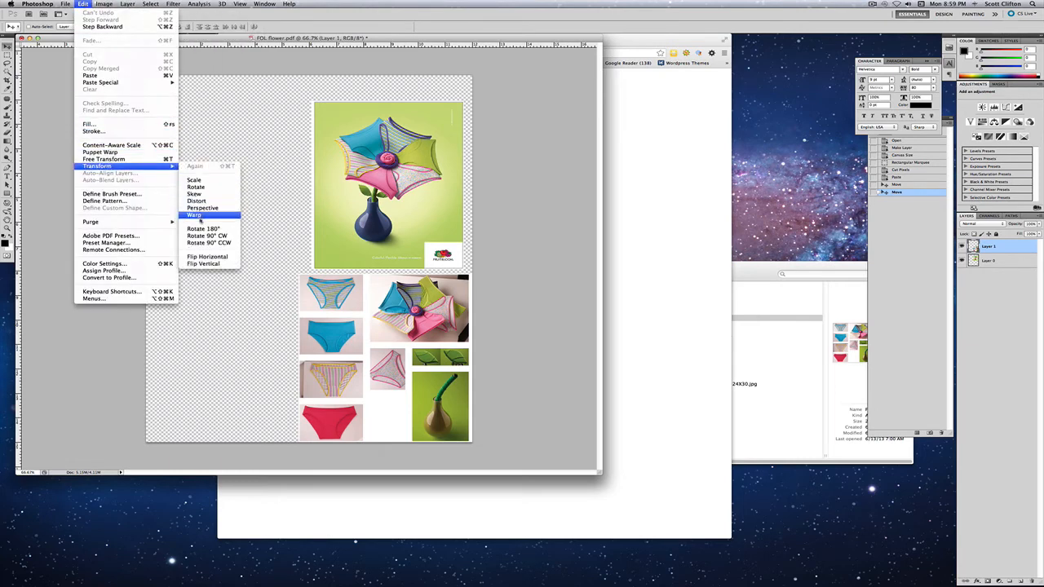
left_click(203, 182)
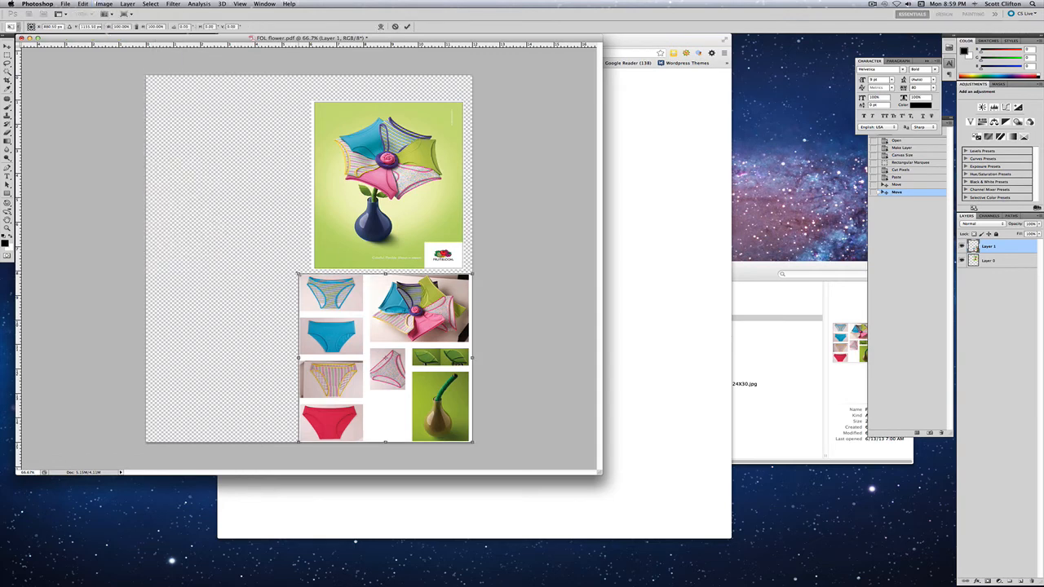
left_click_drag(299, 273, 314, 289)
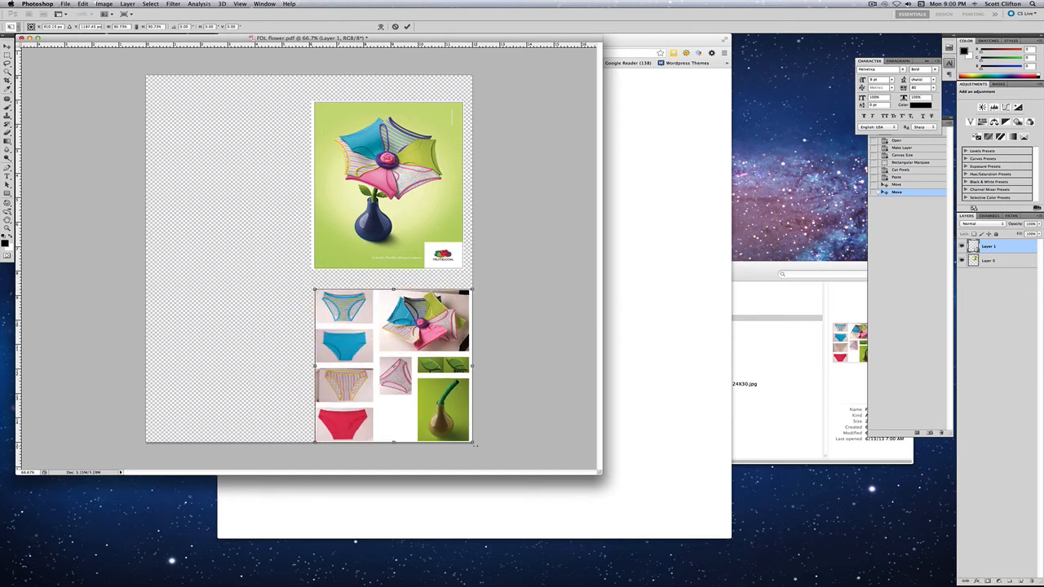
left_click_drag(472, 443, 464, 437)
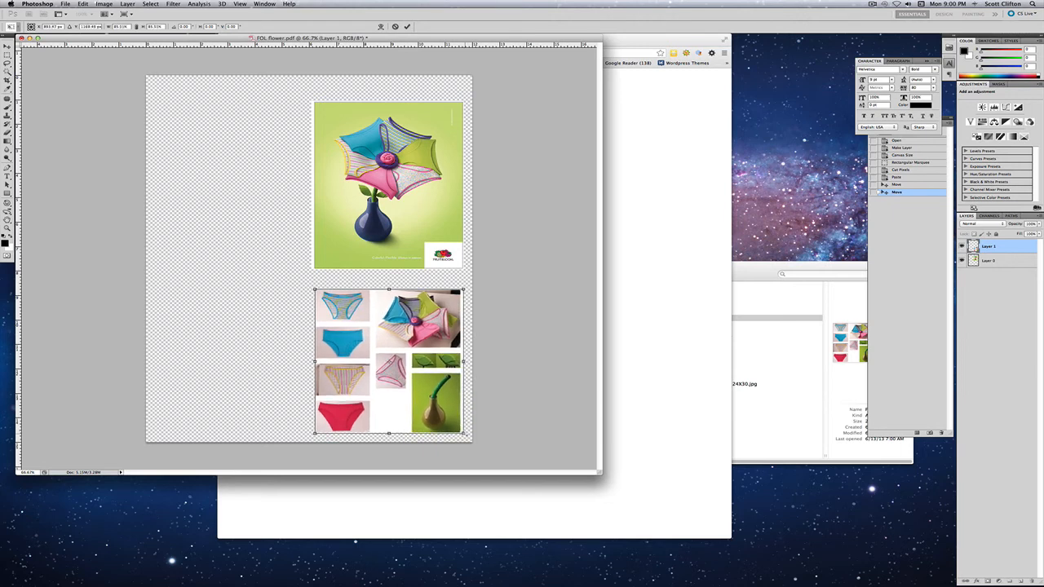
key("Return")
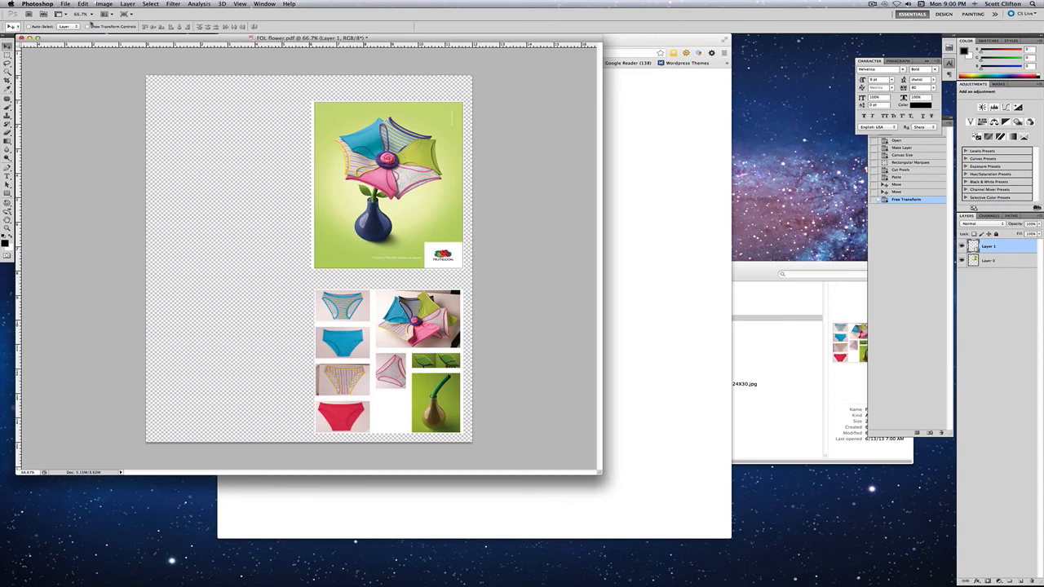
- Crop the canvas closely around the flower ad and the photo block beneath it
key("c")
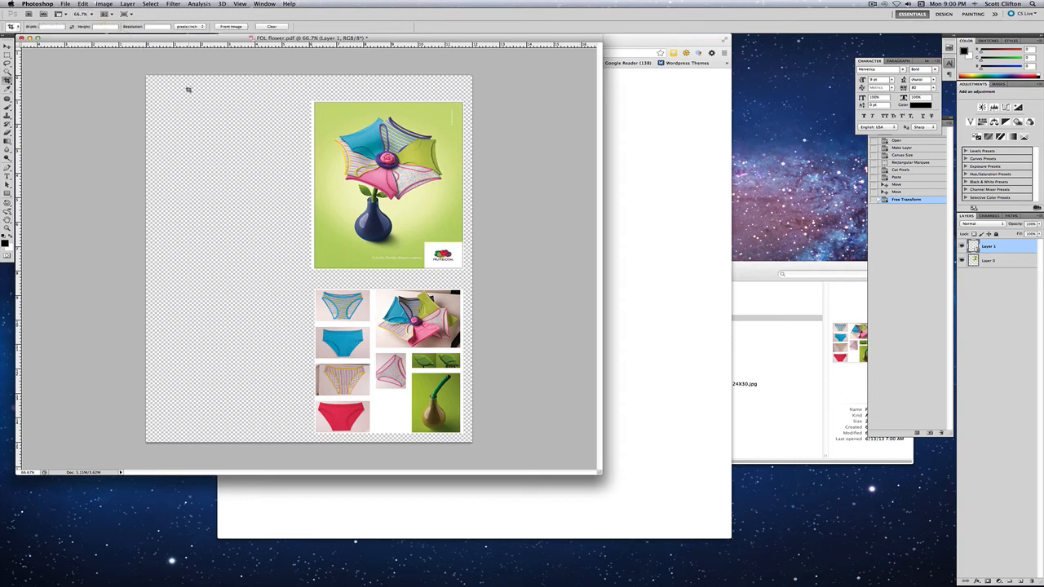
left_click_drag(304, 99, 463, 434)
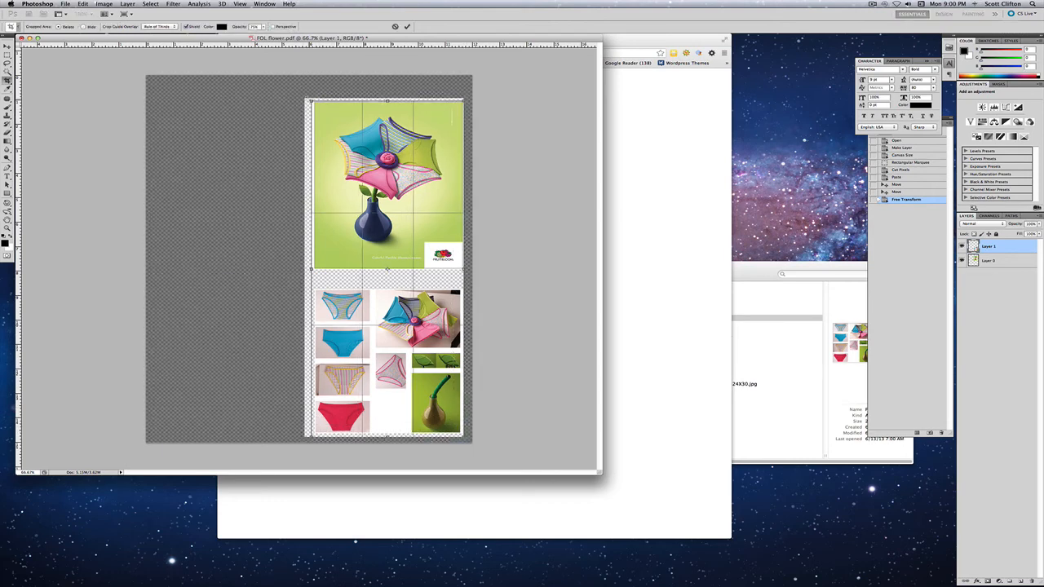
left_click_drag(312, 101, 312, 102)
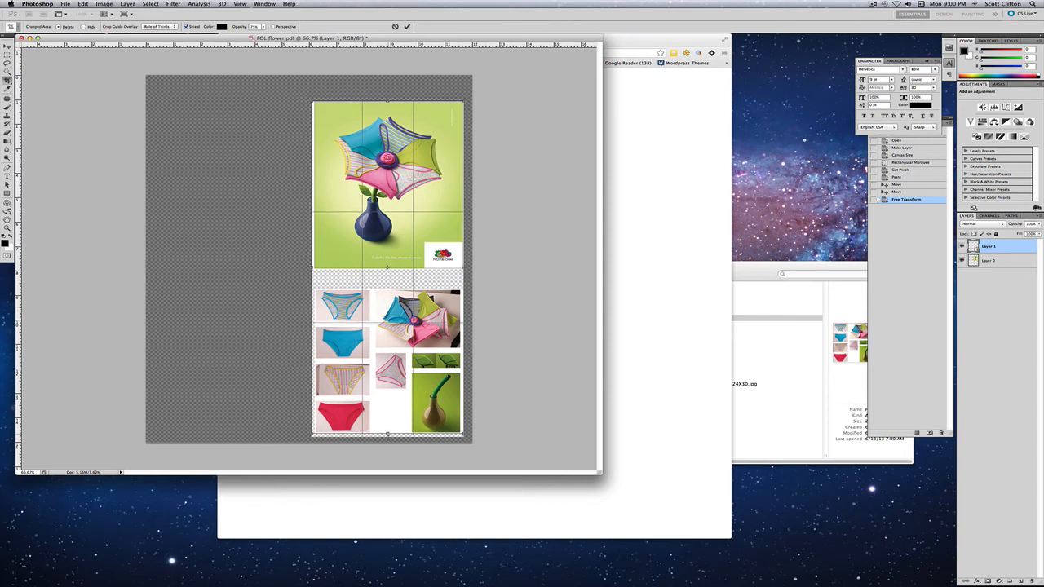
key("Return")
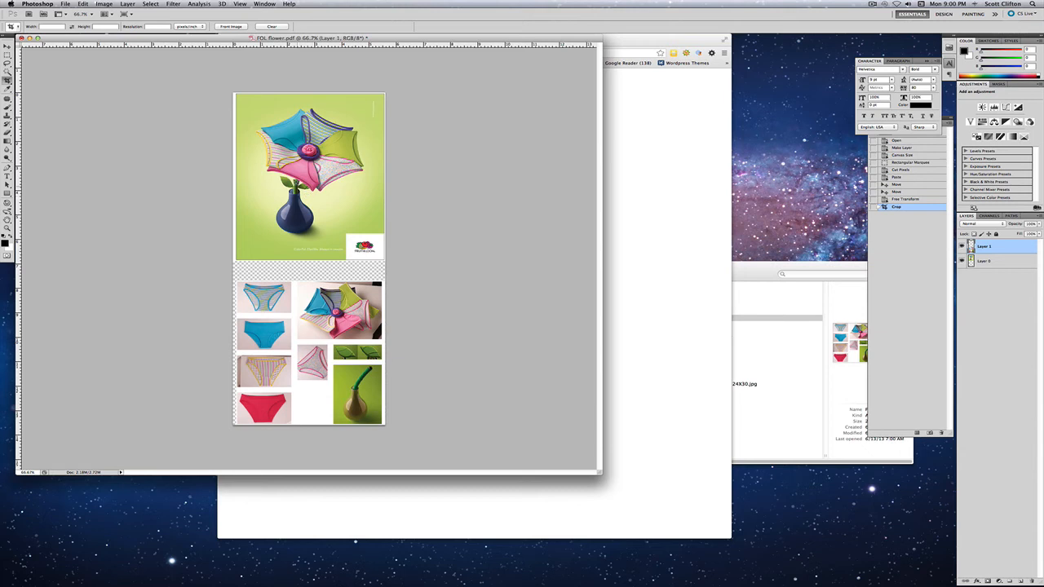
- Open the cropped image in Save for Web & Devices to export it as a JPEG
left_click(65, 4)
left_click(230, 128)
key("alt+shift+super+s")
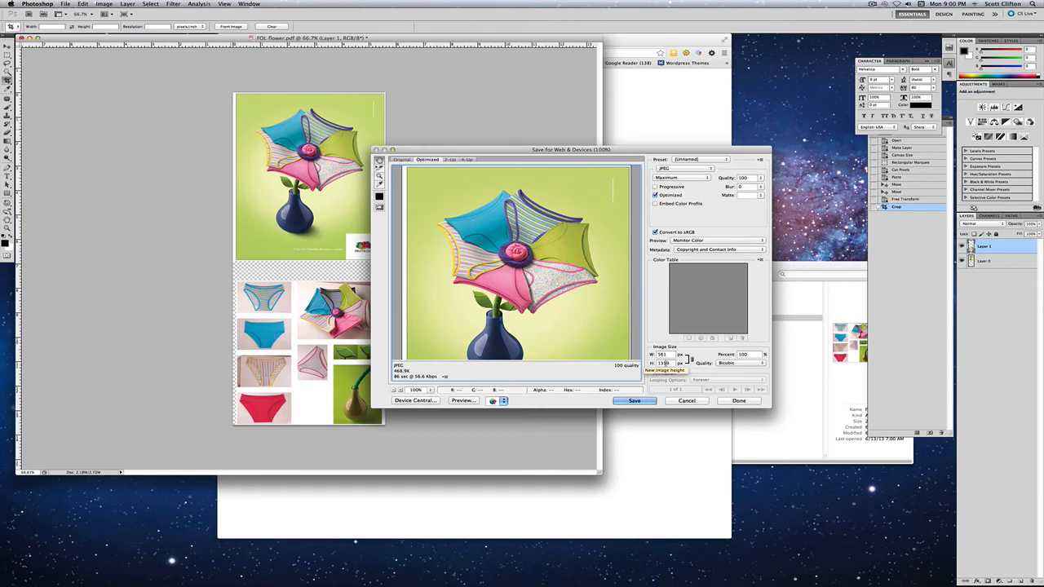
double_click(663, 356)
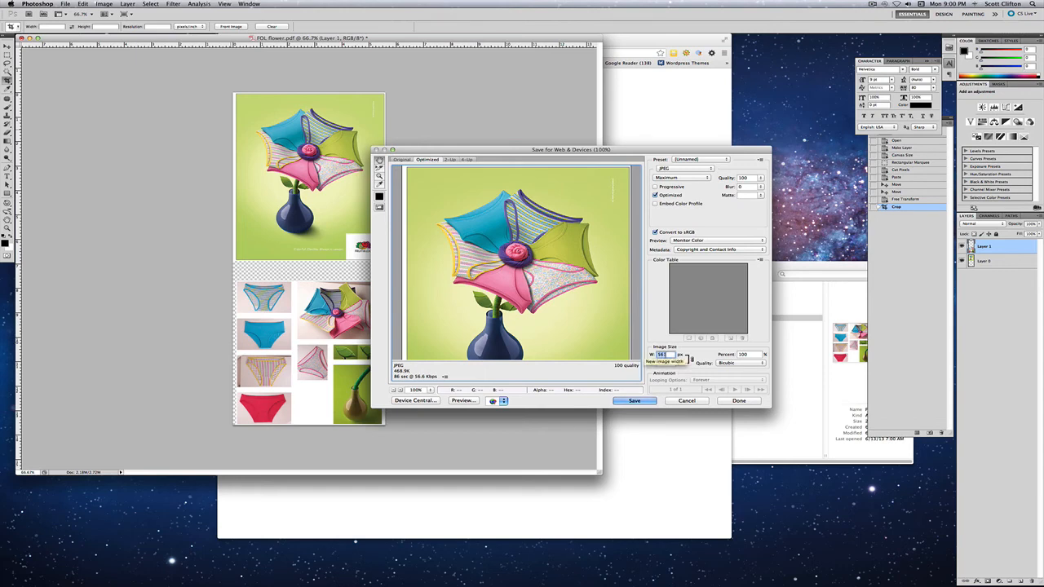
- Switch to Chrome, copy the published fol_flower_360_801.jpg image to the desktop, delete that copy, and return to Photoshop
key("super+Tab")
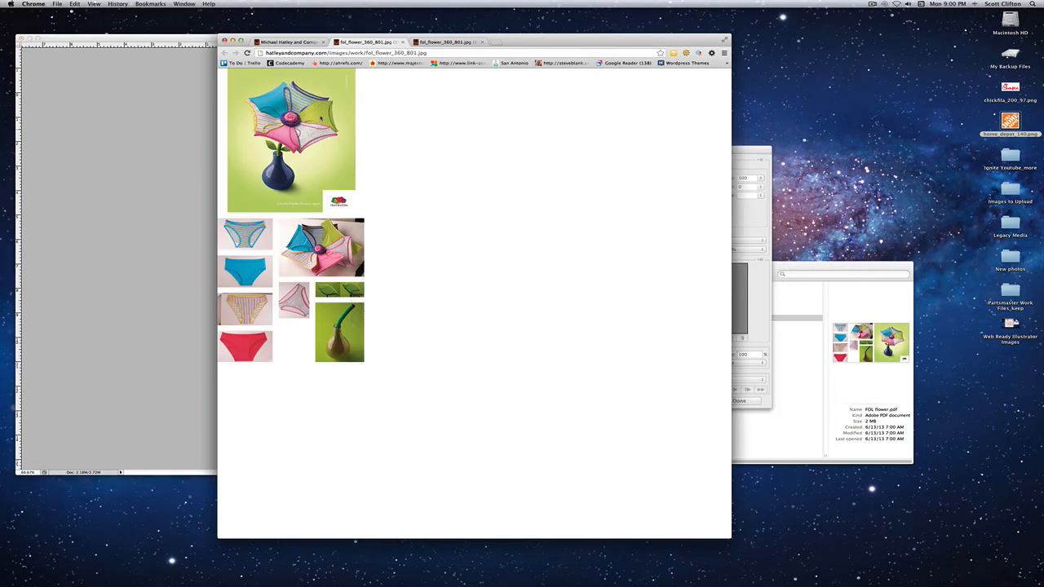
left_click_drag(320, 118, 872, 92)
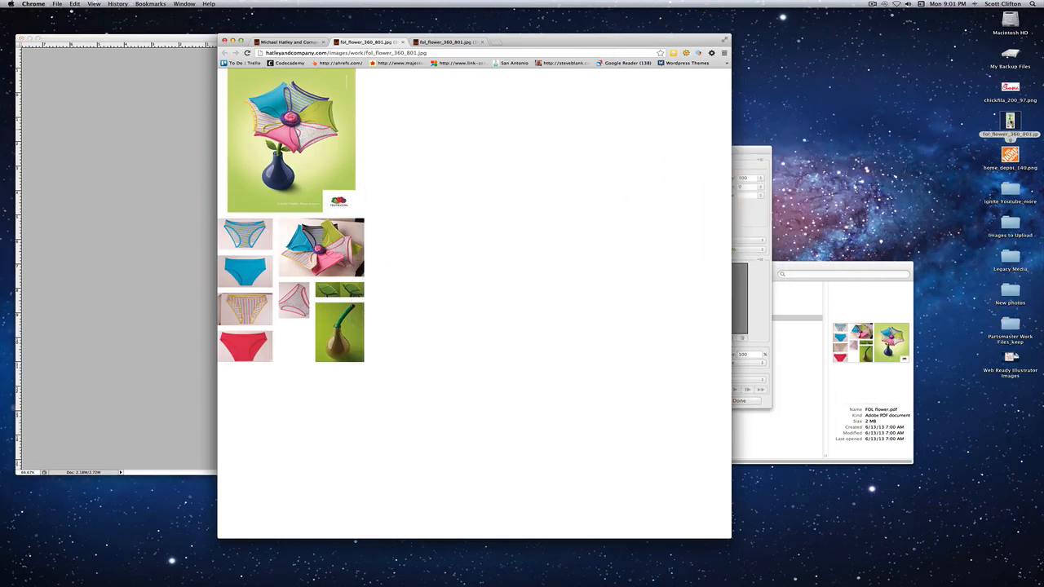
left_click(1011, 122)
key("super+BackSpace")
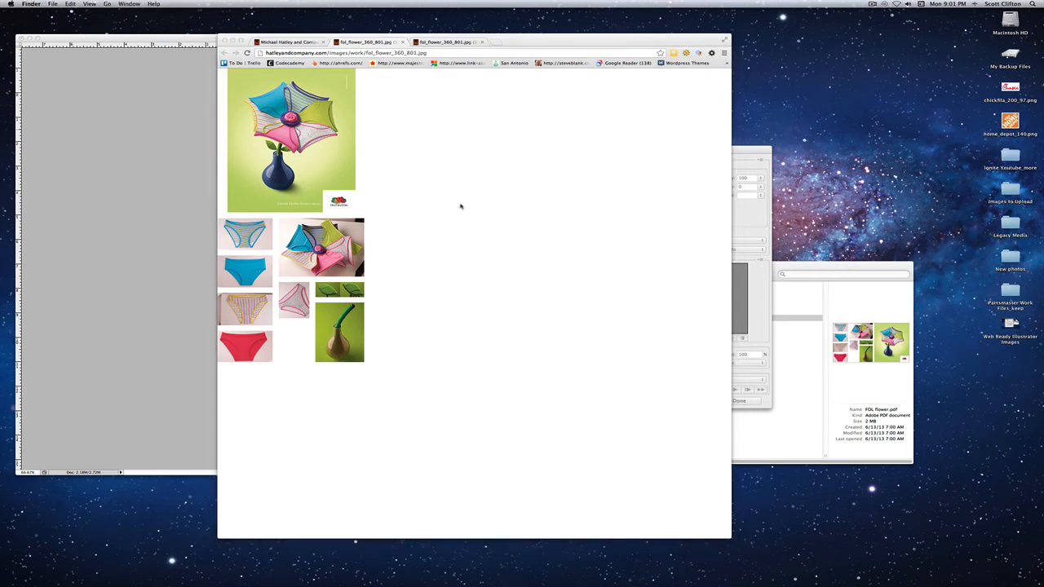
key("super+Tab")
key("super+Tab")
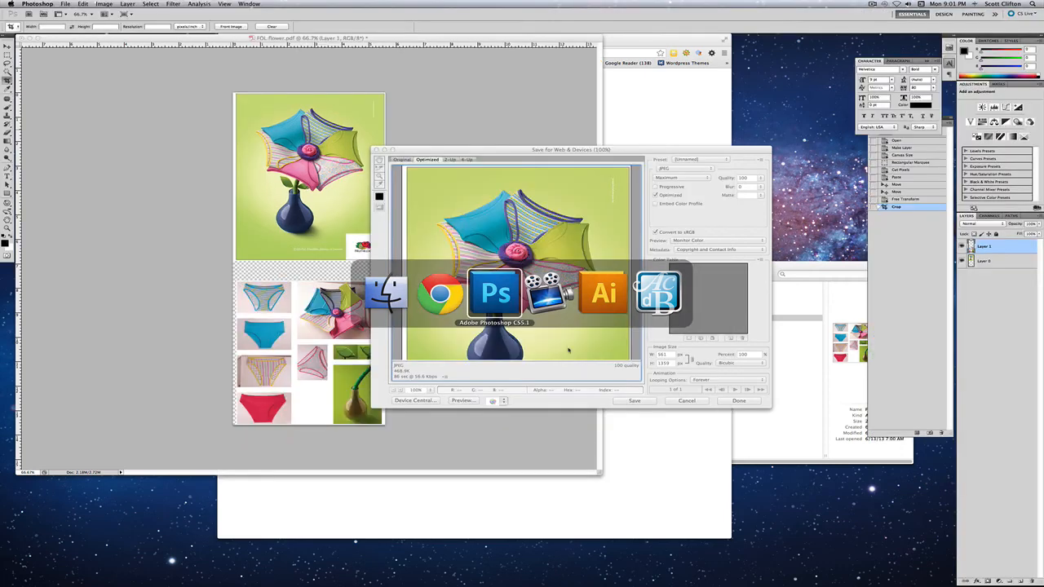
- Set the exported JPEG's width to 360 px with the height scaling proportionally
type("350")
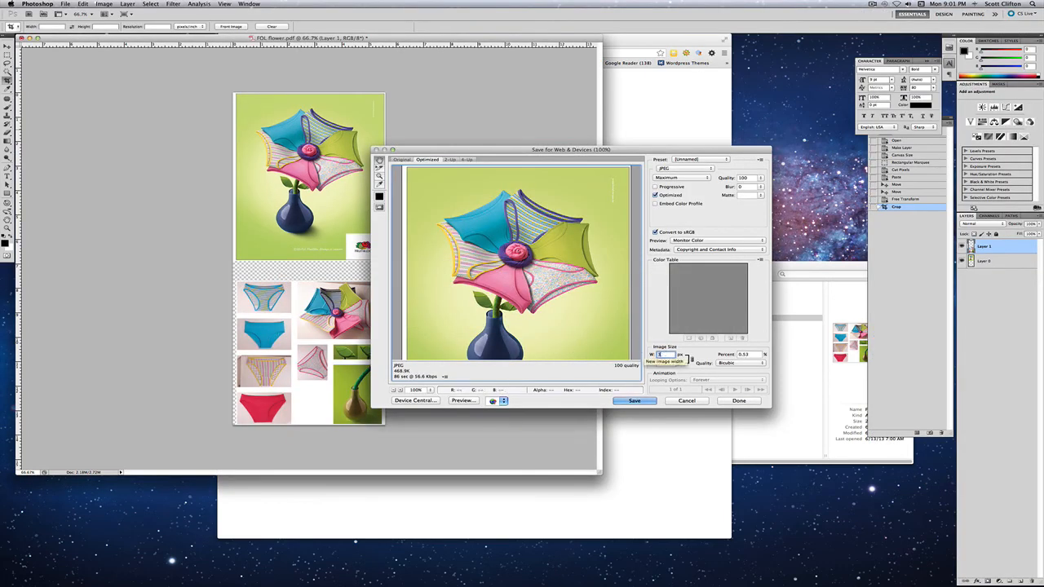
key("BackSpace")
key("BackSpace")
type("60")
key("Tab")
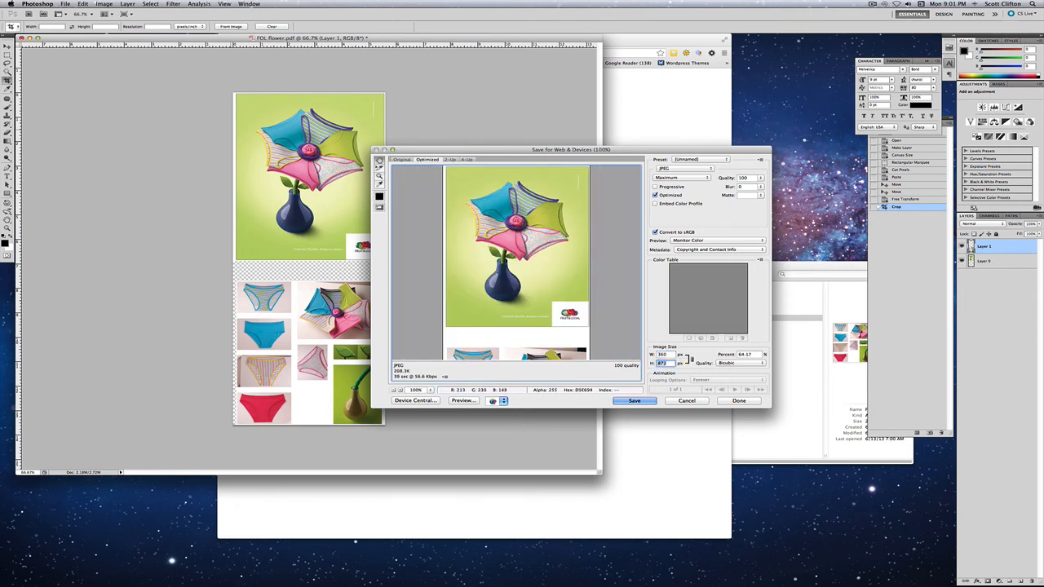
- Review the resized preview down to the photo block and open the save dialog for the optimized JPEG
left_click_drag(561, 345, 560, 314)
scroll(560, 313, "down", 5)
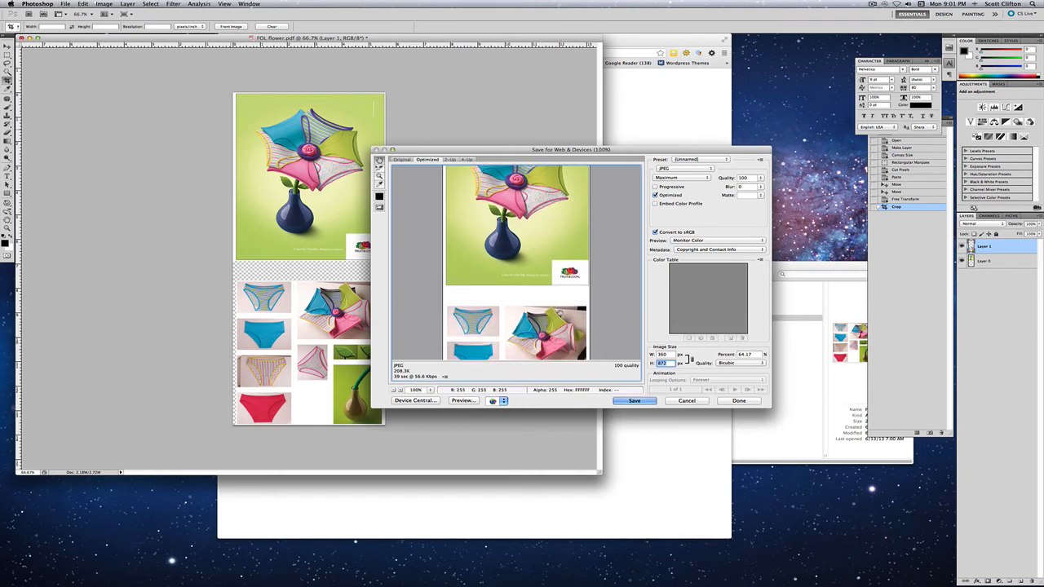
scroll(560, 313, "down", 3)
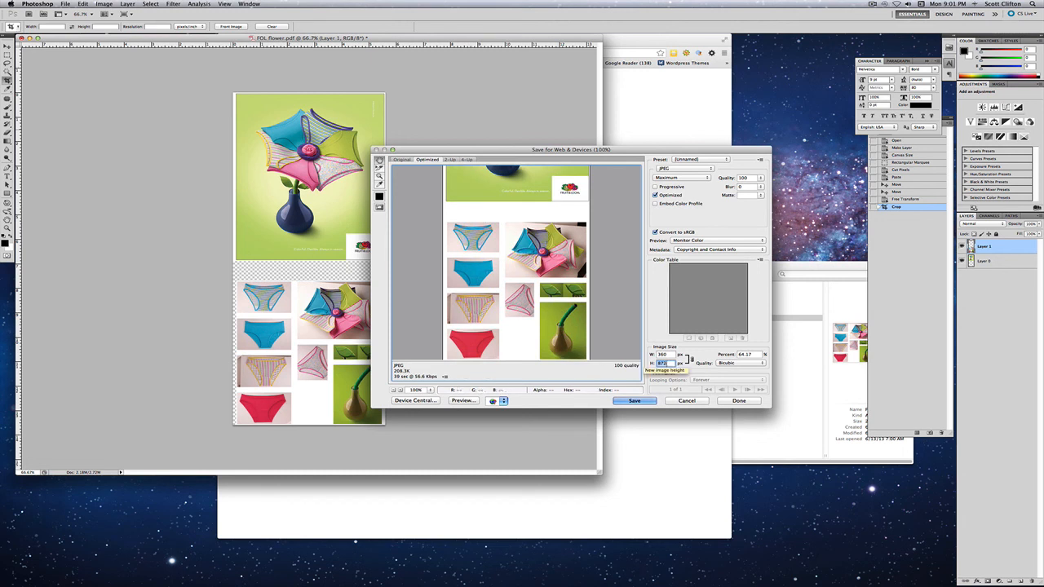
left_click(634, 402)
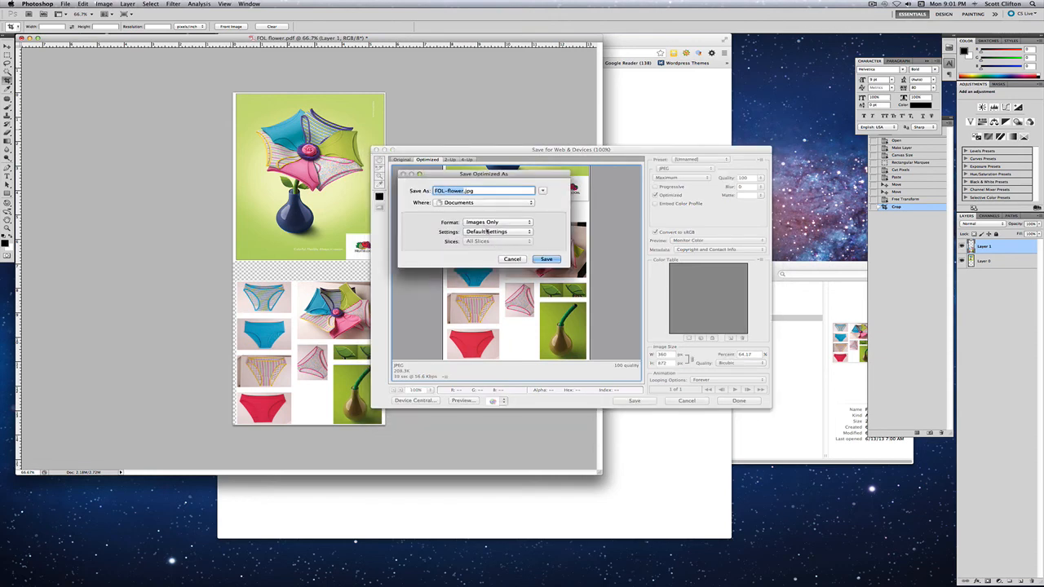
- Switch to Finder and examine how the large and small flower JPEGs in the work folder are named
key("super+Tab")
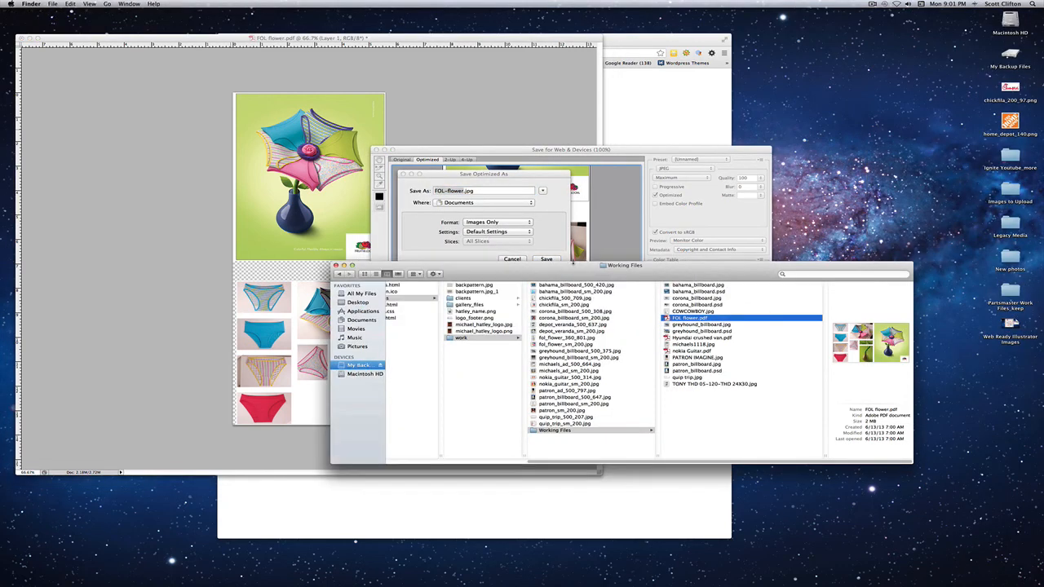
left_click_drag(587, 280, 552, 295)
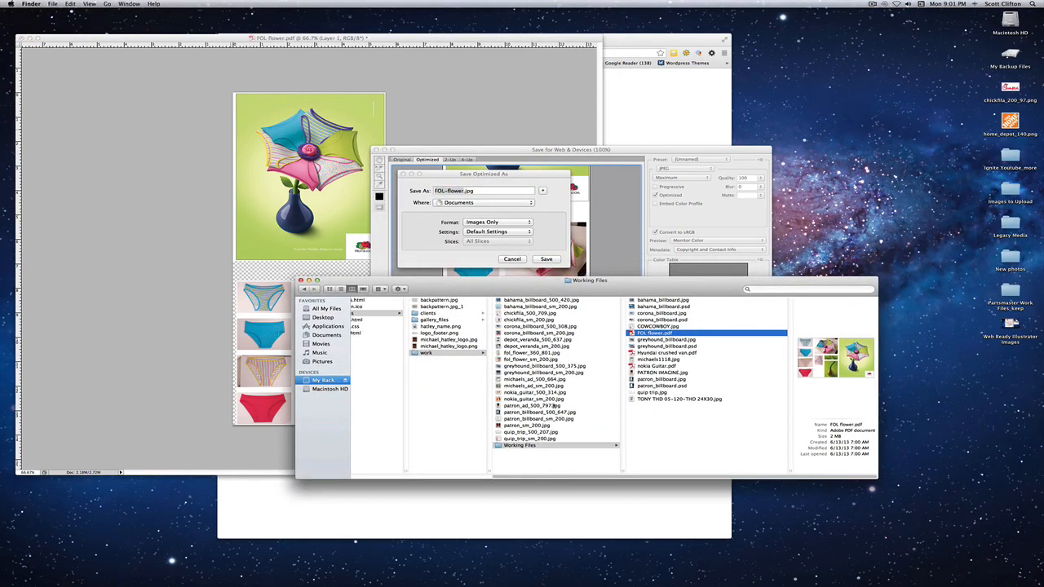
left_click(441, 353)
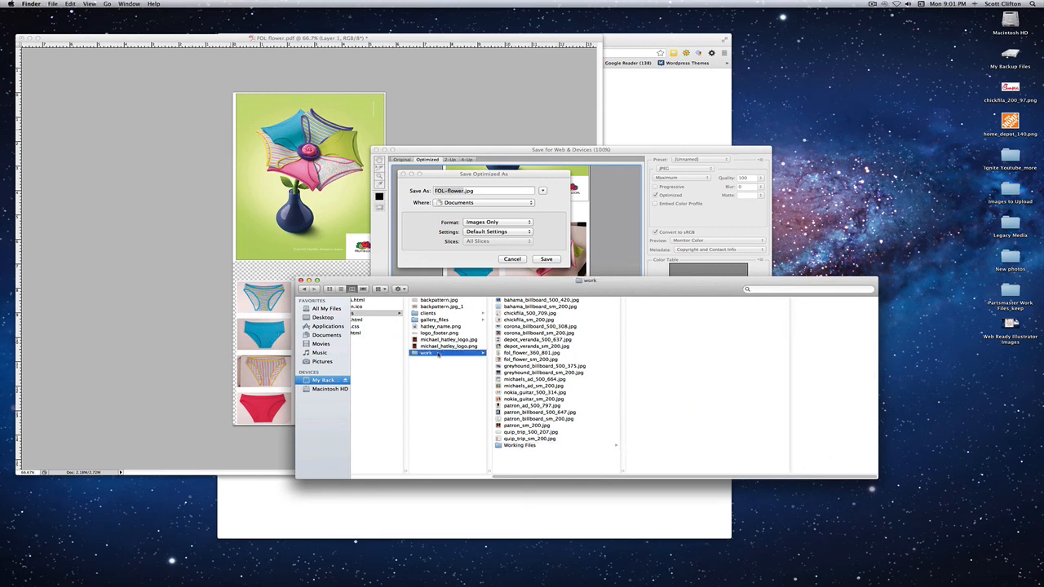
left_click_drag(453, 288, 471, 294)
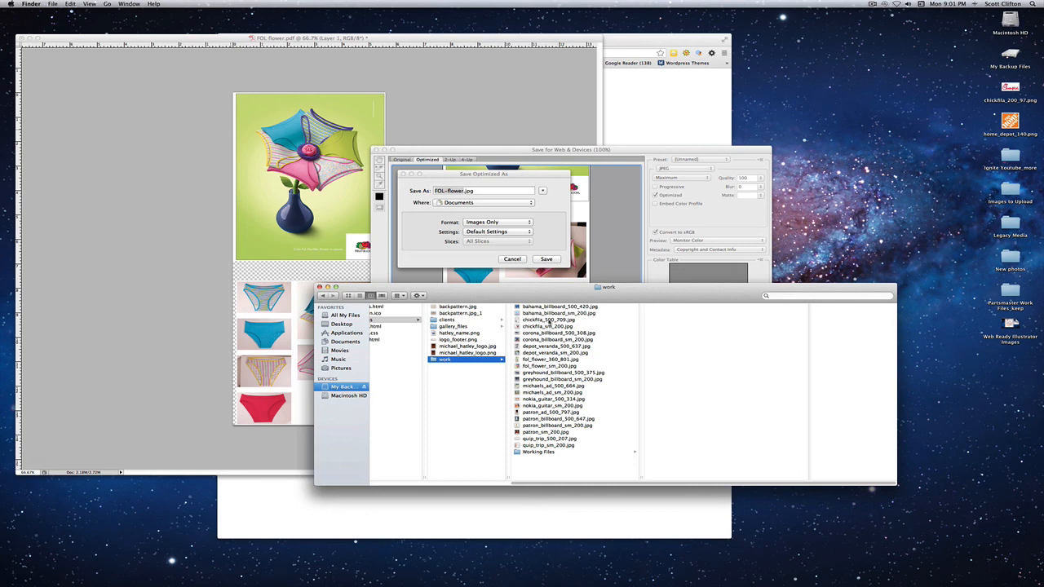
left_click_drag(538, 302, 539, 312)
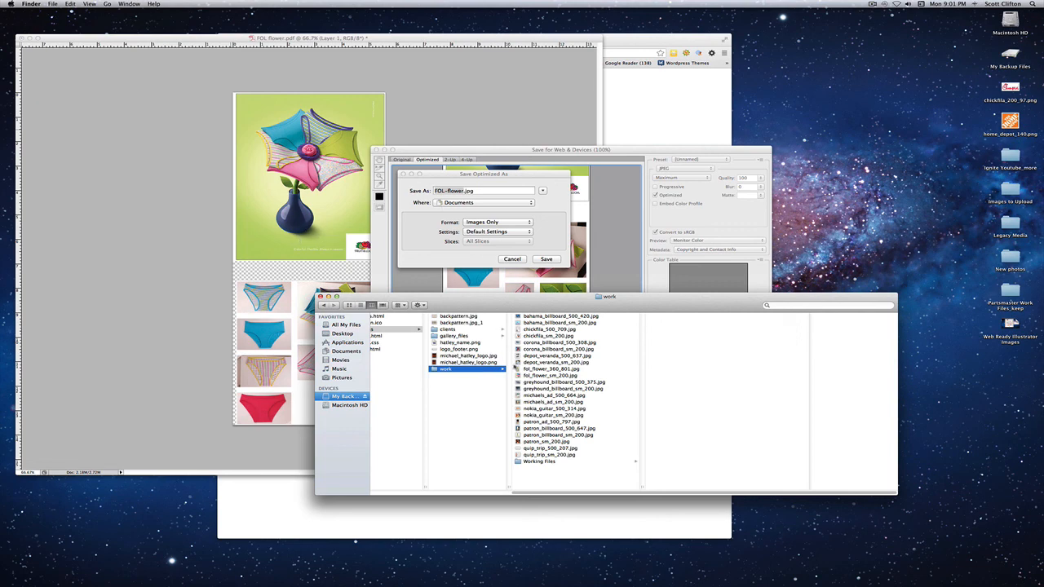
left_click(551, 369)
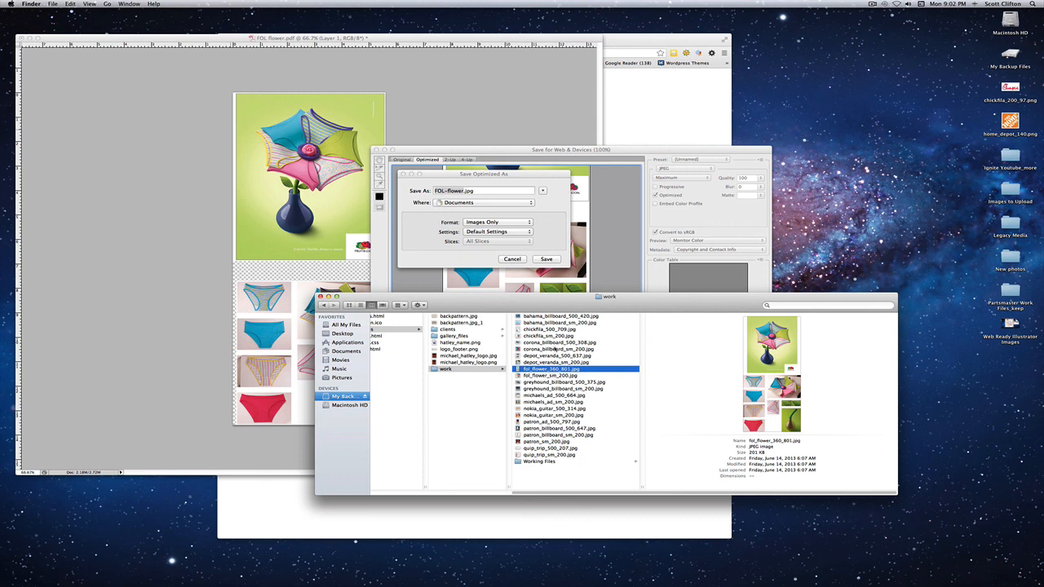
left_click(553, 376)
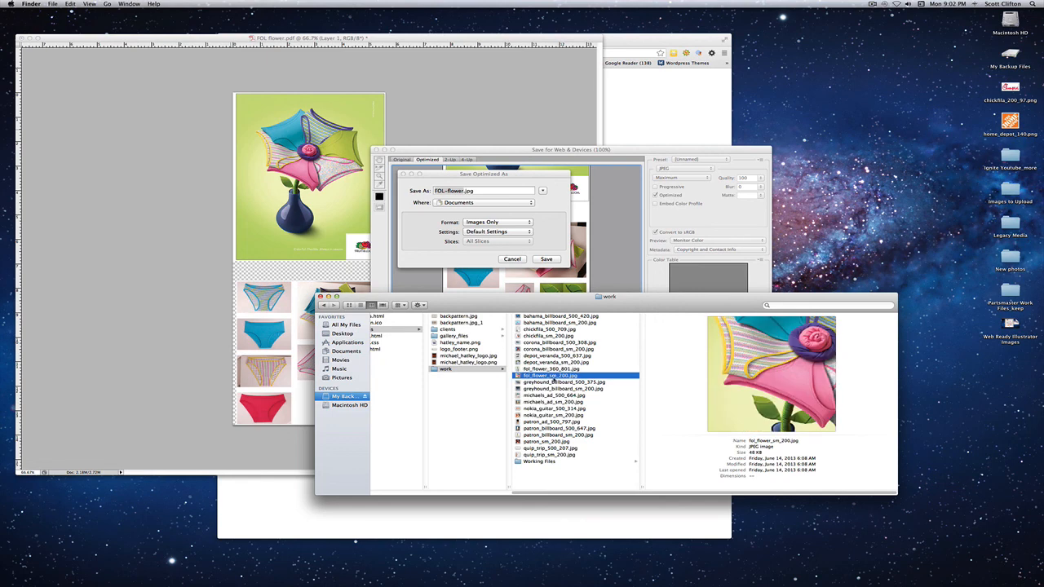